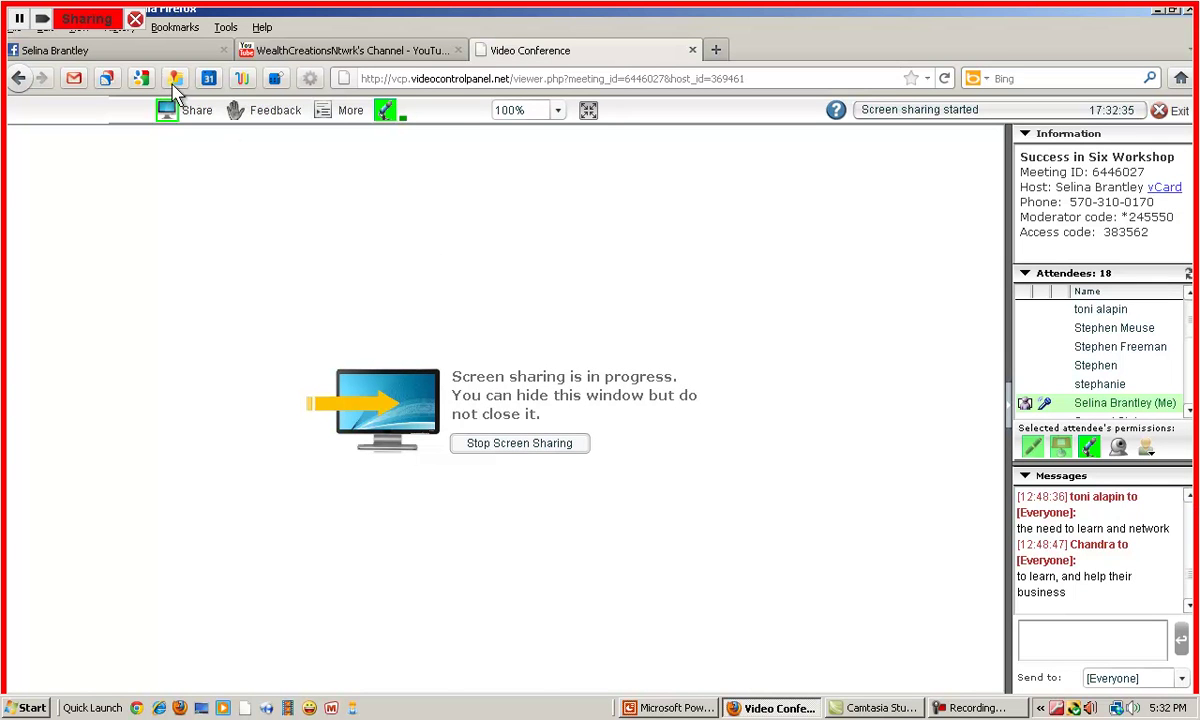
Switch from the Video Conference tab to the Facebook profile tab in Firefox
left_click(166, 52)
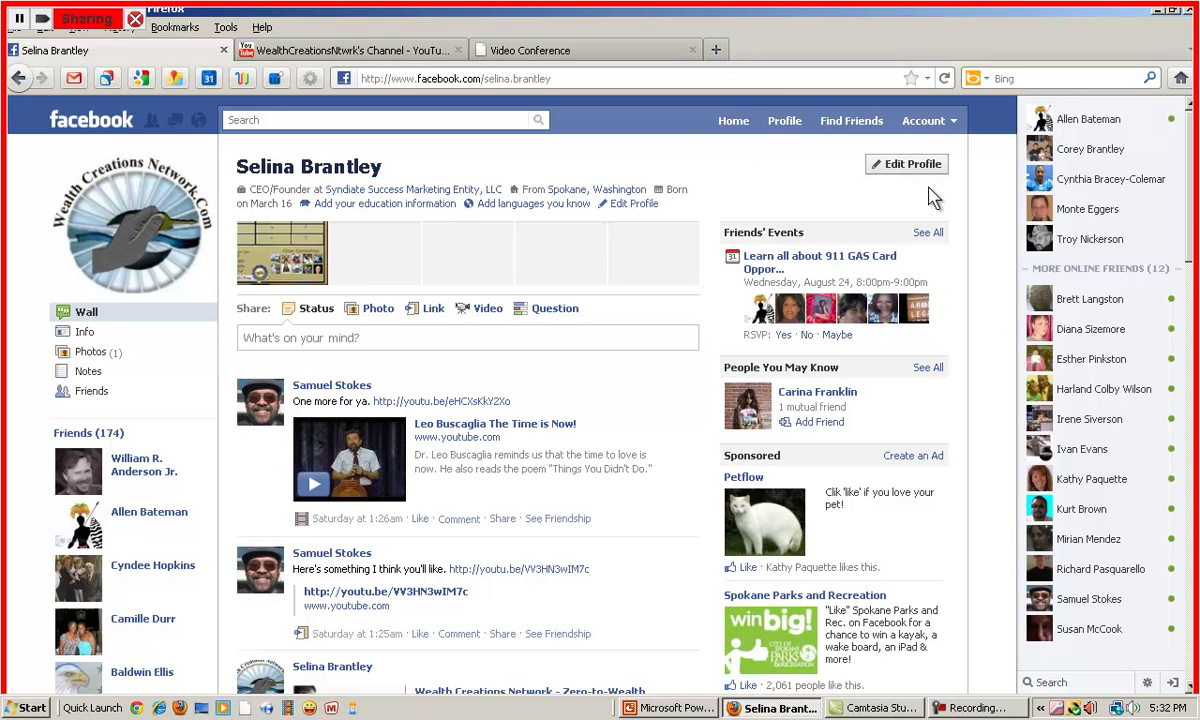
Choose 'Use Facebook as Page' from the account dropdown menu
left_click(955, 125)
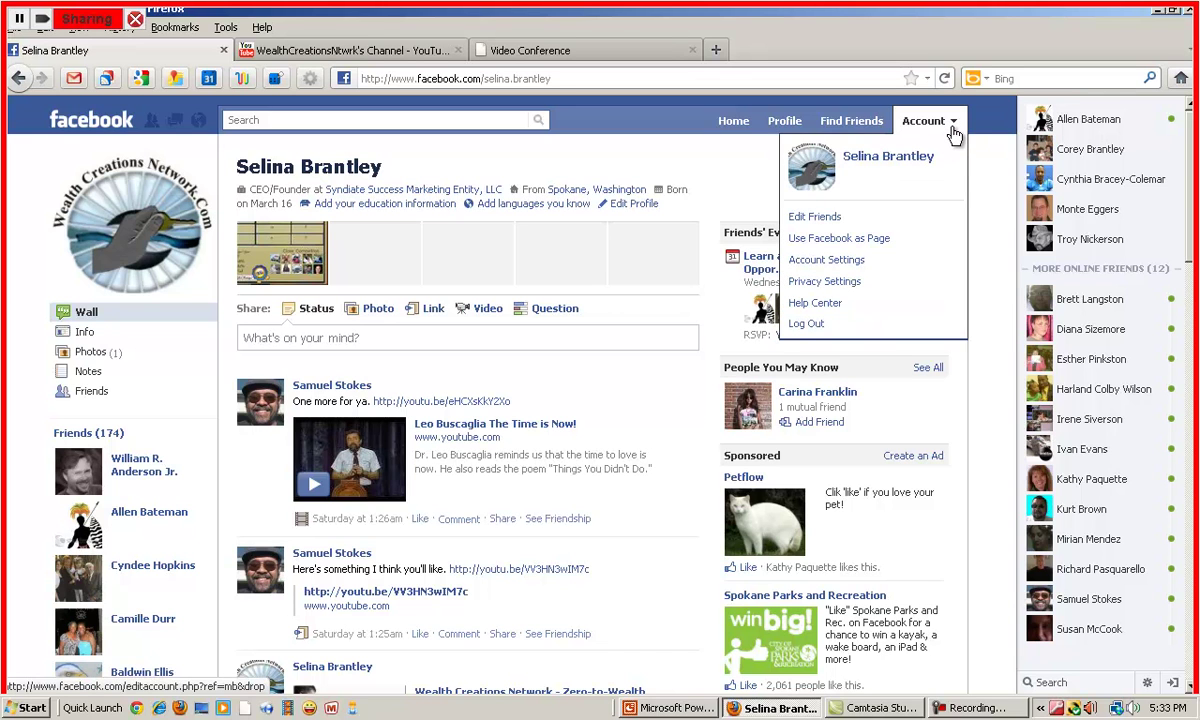
left_click(830, 245)
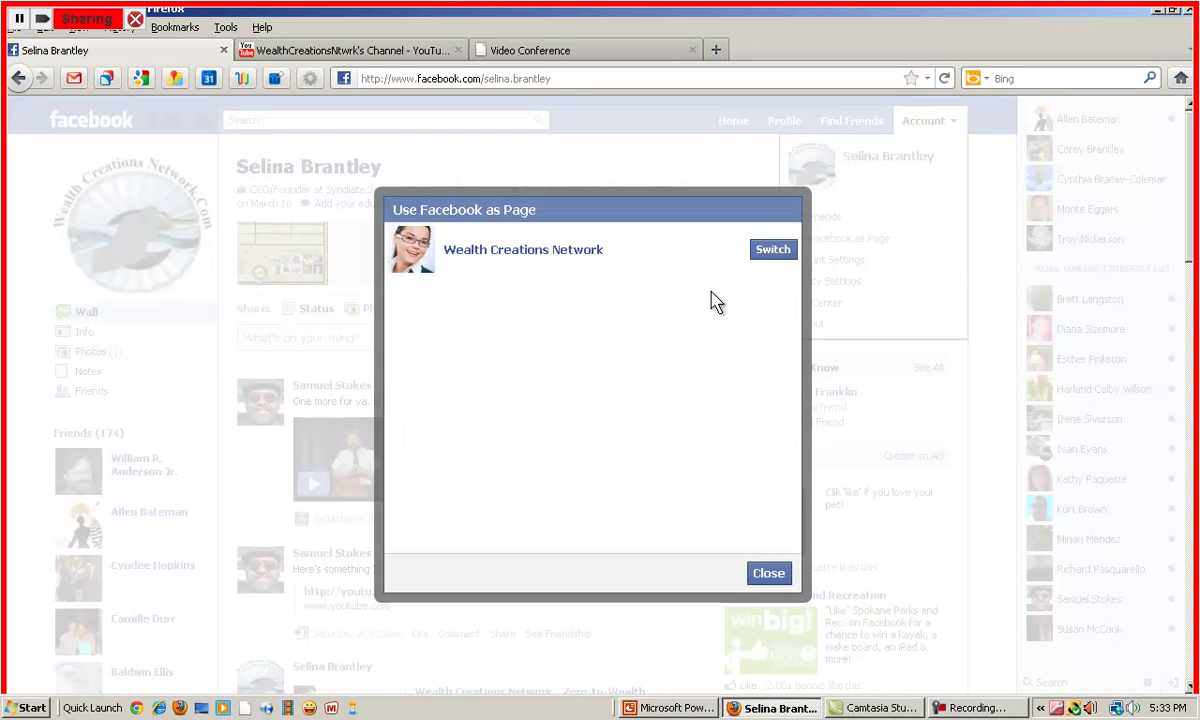
Switch to acting as Wealth Creations Network, then go to 'Create a Page' in the footer
left_click(773, 253)
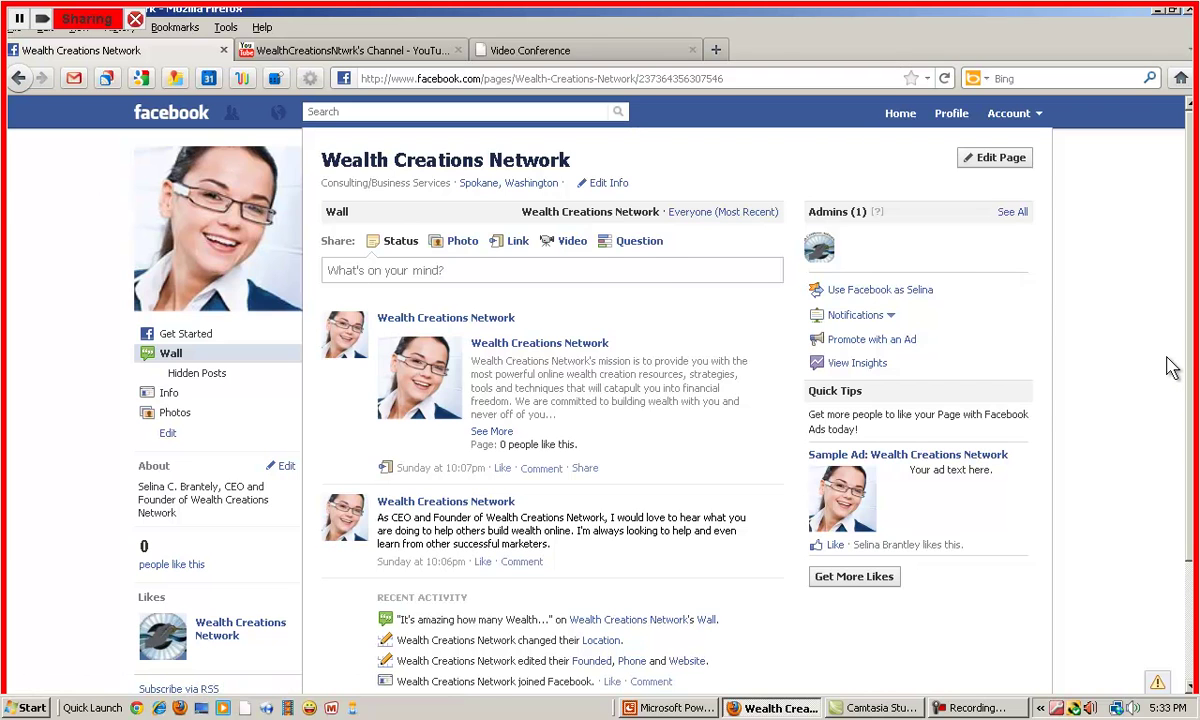
scroll(1141, 413, "down", 3)
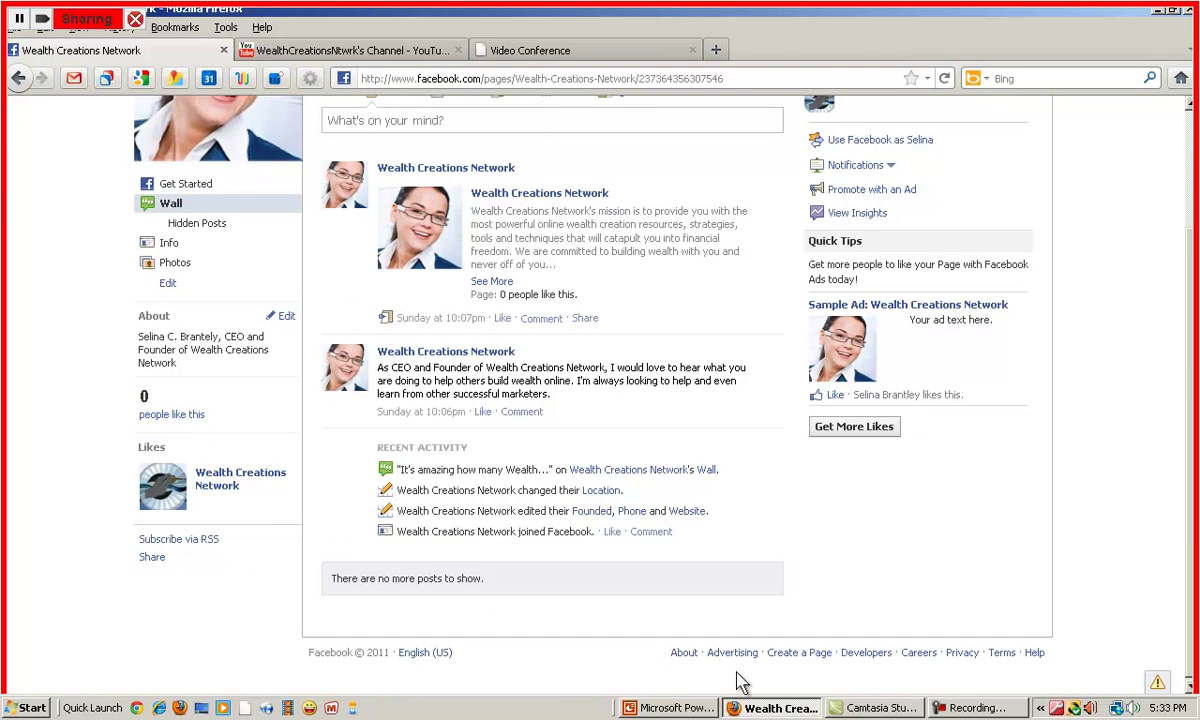
left_click(800, 655)
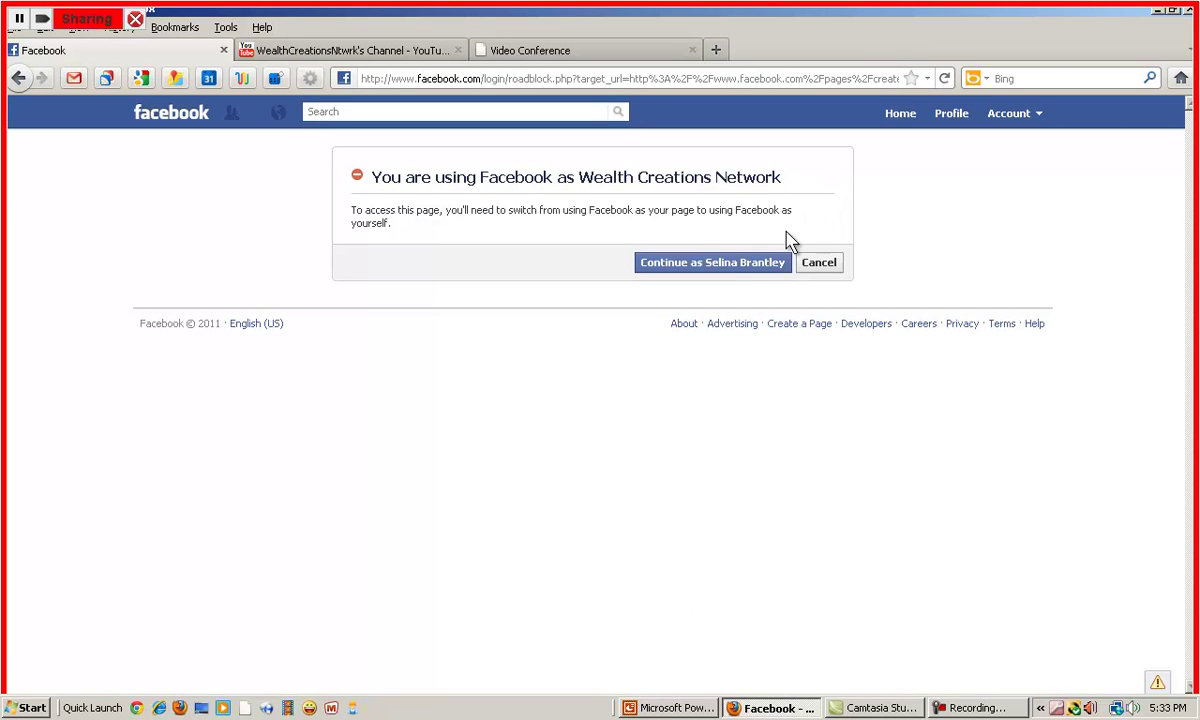
Continue as the personal account and scroll to the six page category tiles
left_click(714, 268)
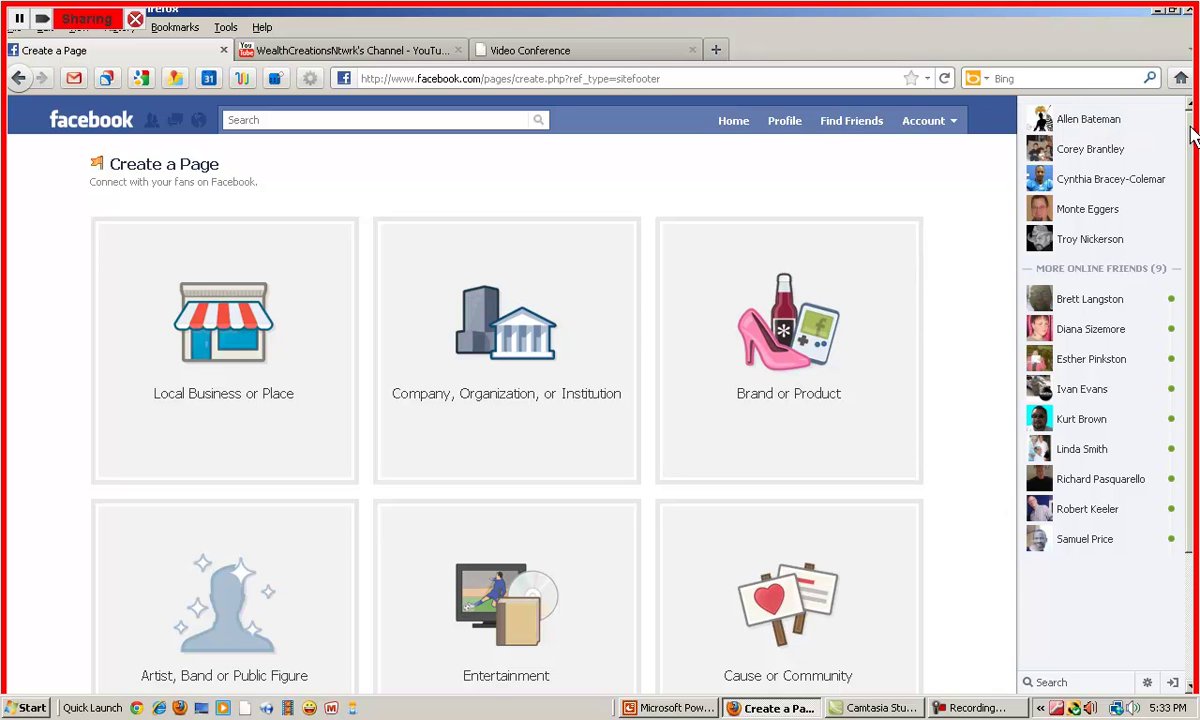
mouse_move(1193, 135)
left_mouse_down()
mouse_move(1195, 215)
mouse_move(1193, 200)
left_mouse_up()
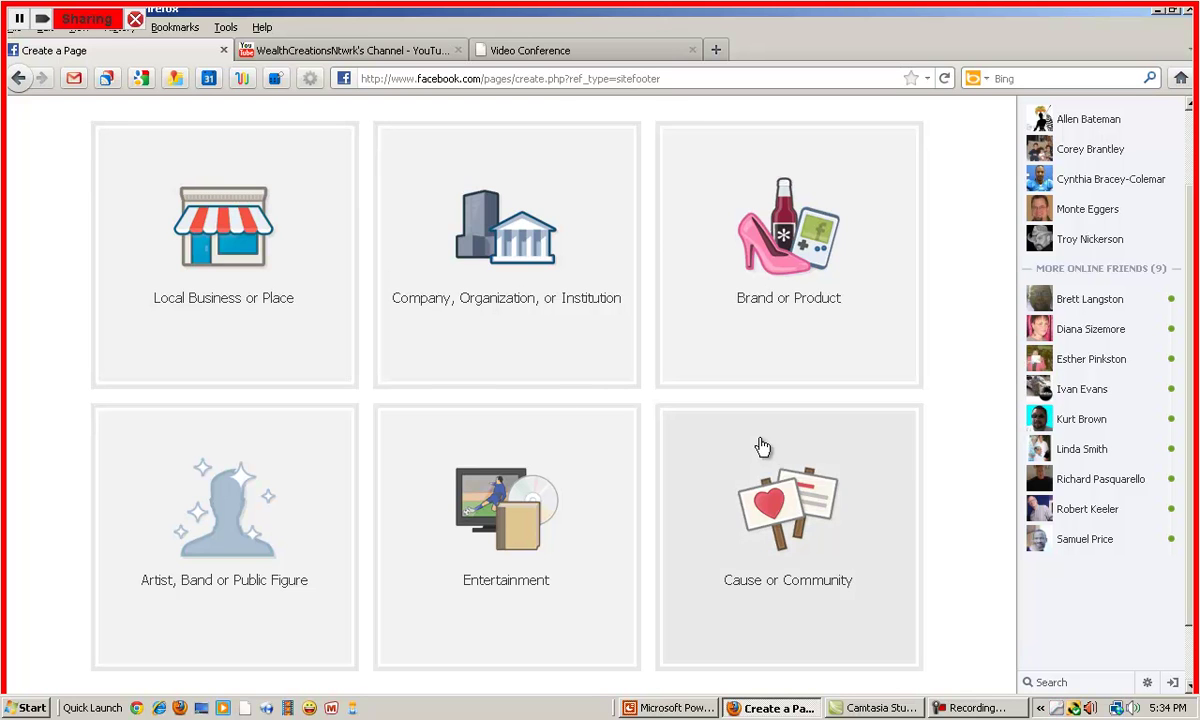
Start a Brand or Product page and pick Product/Service as its category
left_click(804, 303)
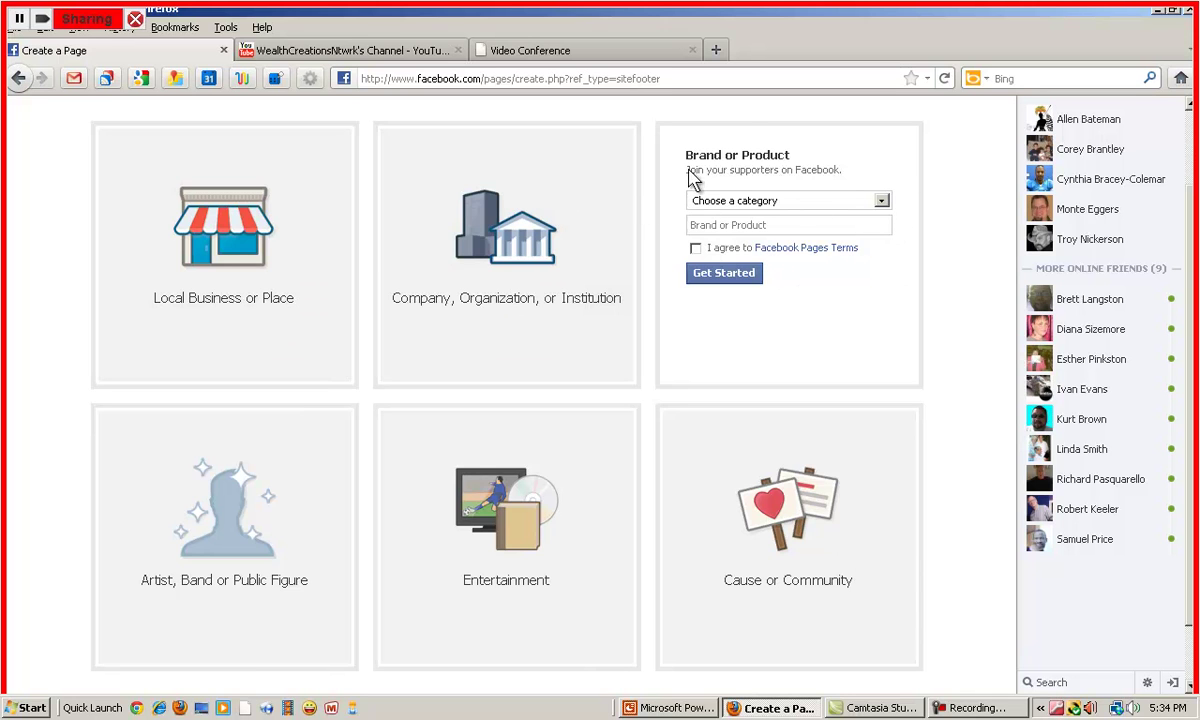
left_click(883, 203)
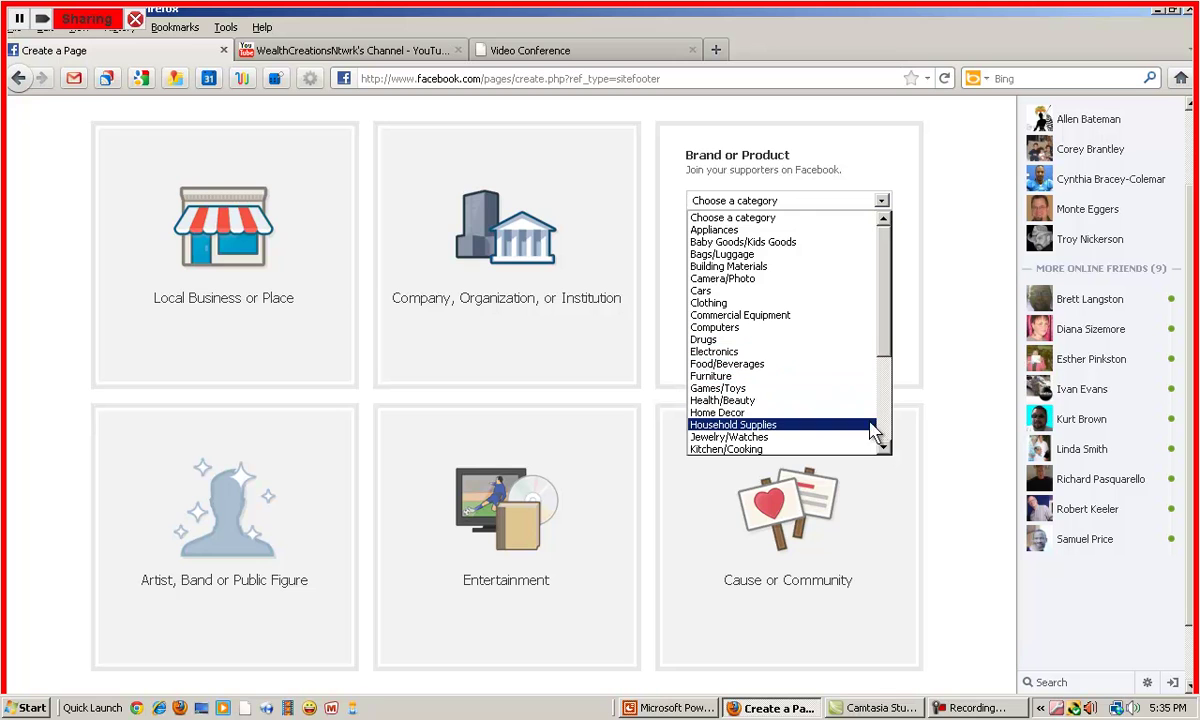
scroll(885, 447, "down", 1)
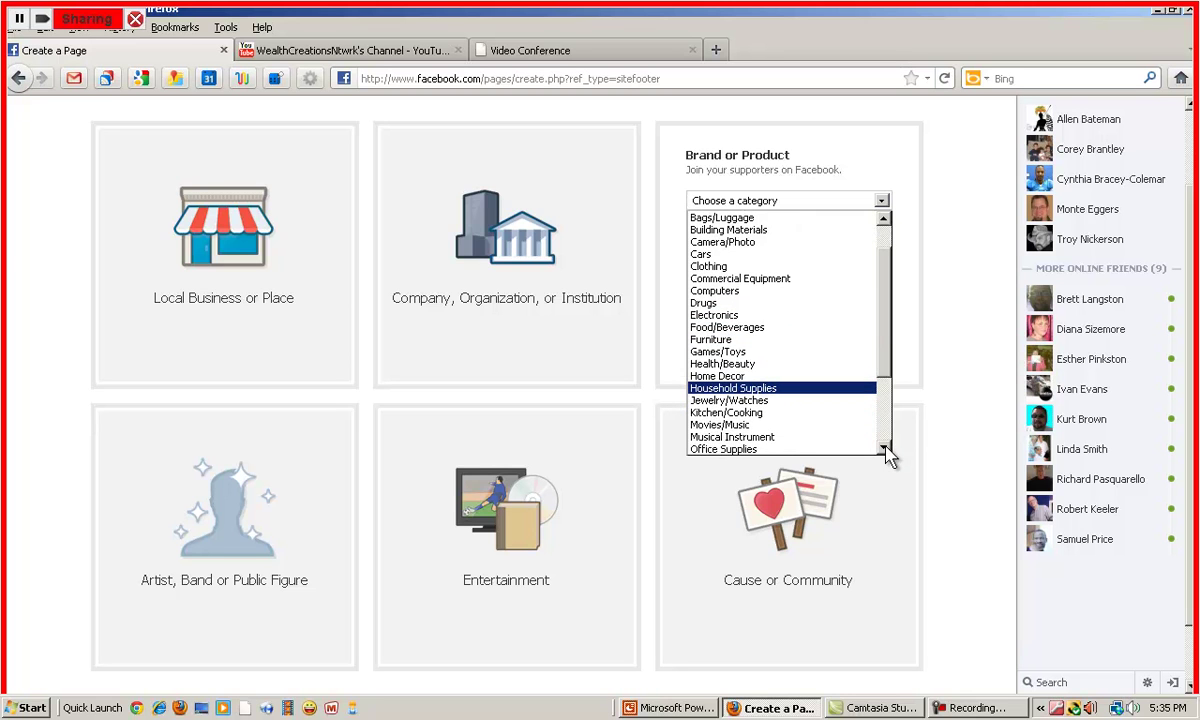
scroll(888, 455, "down", 1)
scroll(888, 455, "down", 2)
scroll(888, 455, "down", 1)
scroll(888, 455, "down", 2)
left_click(885, 449)
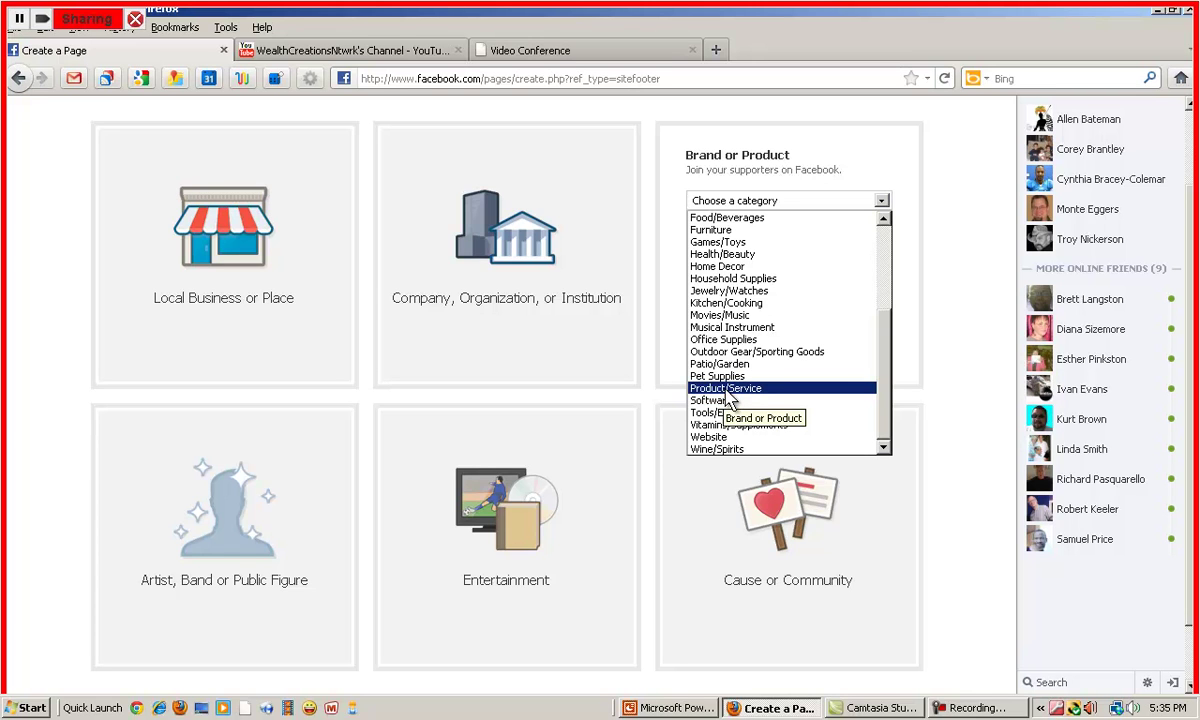
left_click(727, 390)
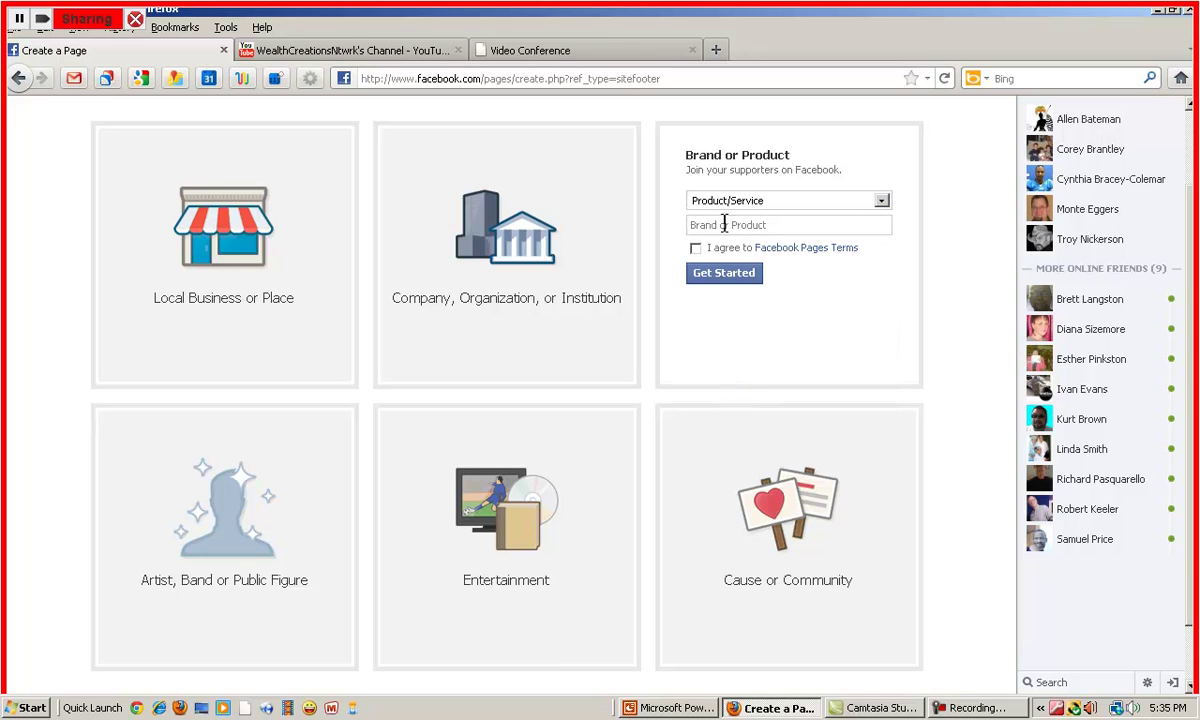
Name the page 'Zero to Wealth Autoresponder', accept the Pages Terms and create it
left_click(840, 226)
type("Zero")
type(" to Wealth")
type(" Skil")
key("BackSpace")
key("BackSpace")
key("BackSpace")
key("BackSpace")
type("Autoresponder")
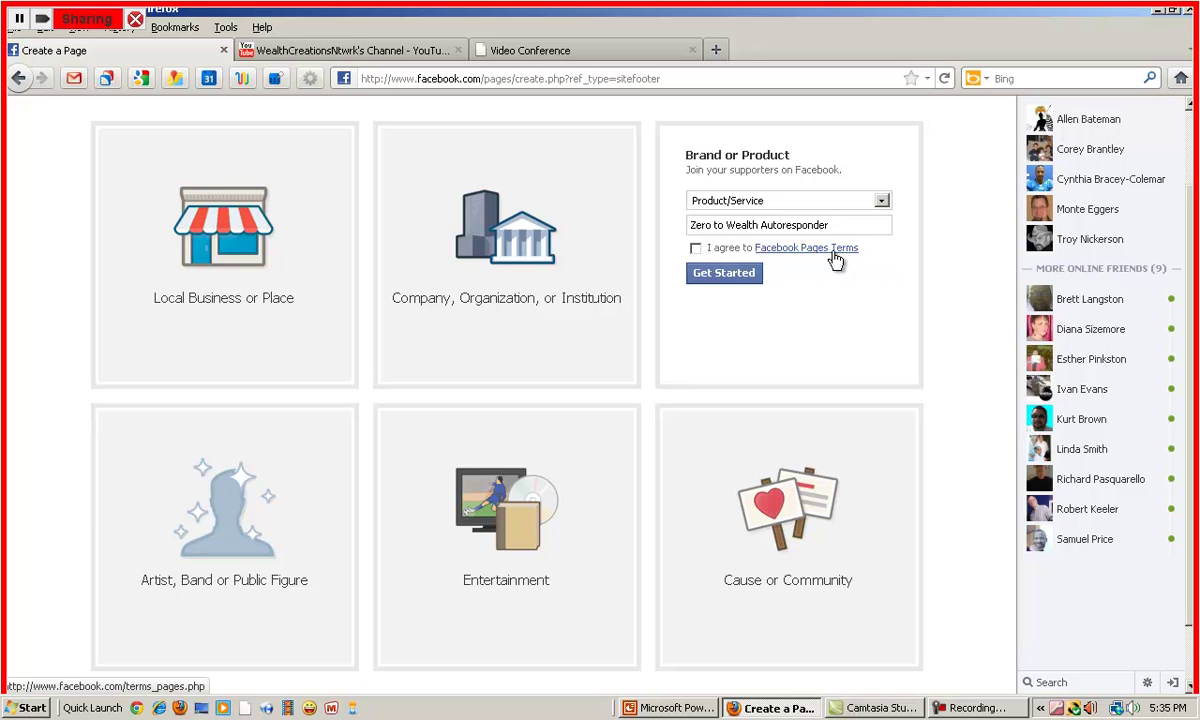
left_click(695, 248)
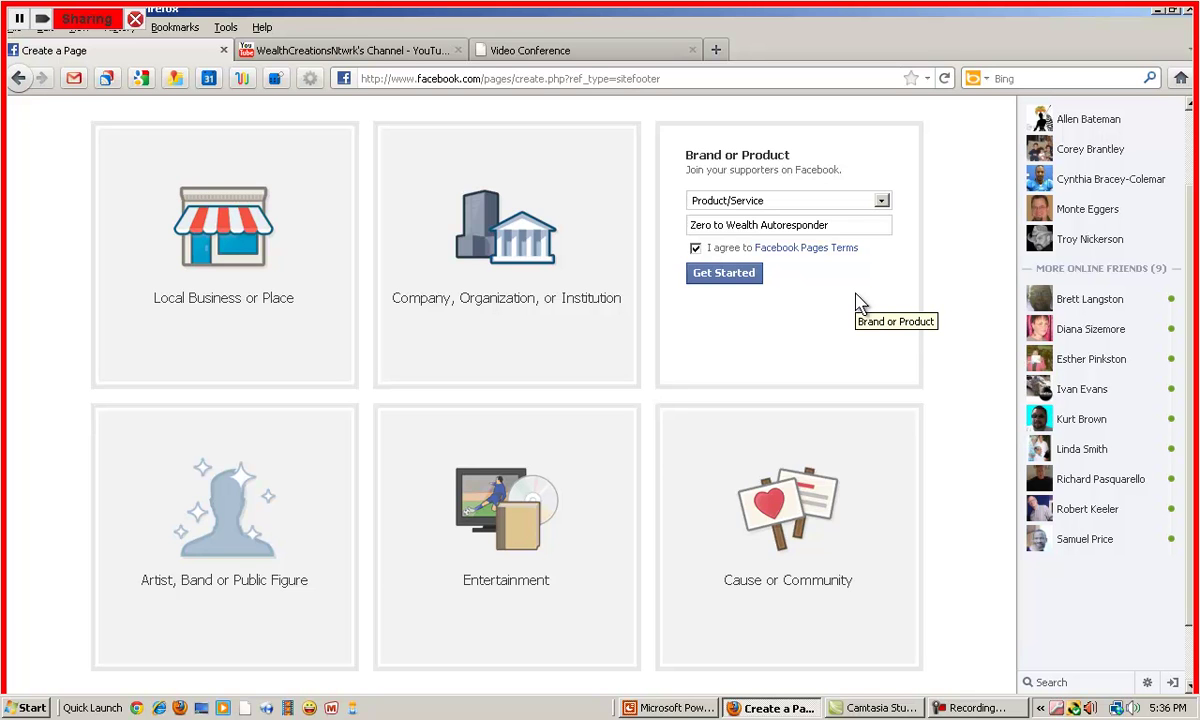
left_click(718, 277)
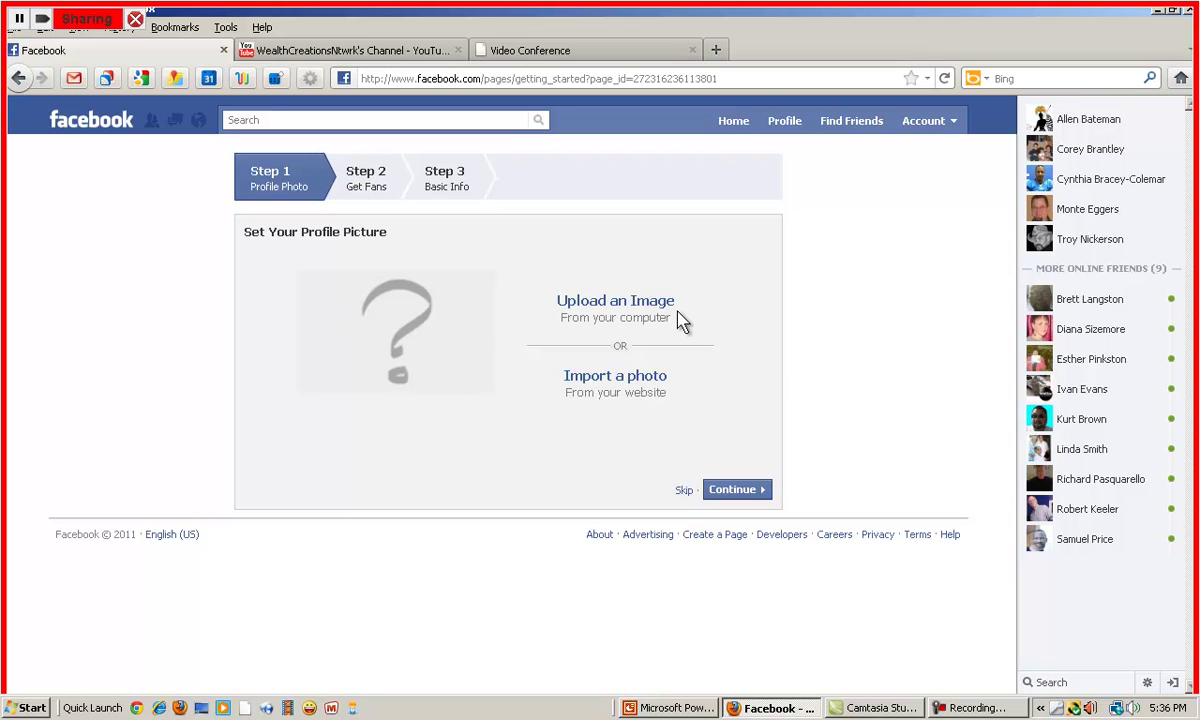
Upload the smiling woman in glasses image as the profile picture and continue to Get Fans
left_click(647, 310)
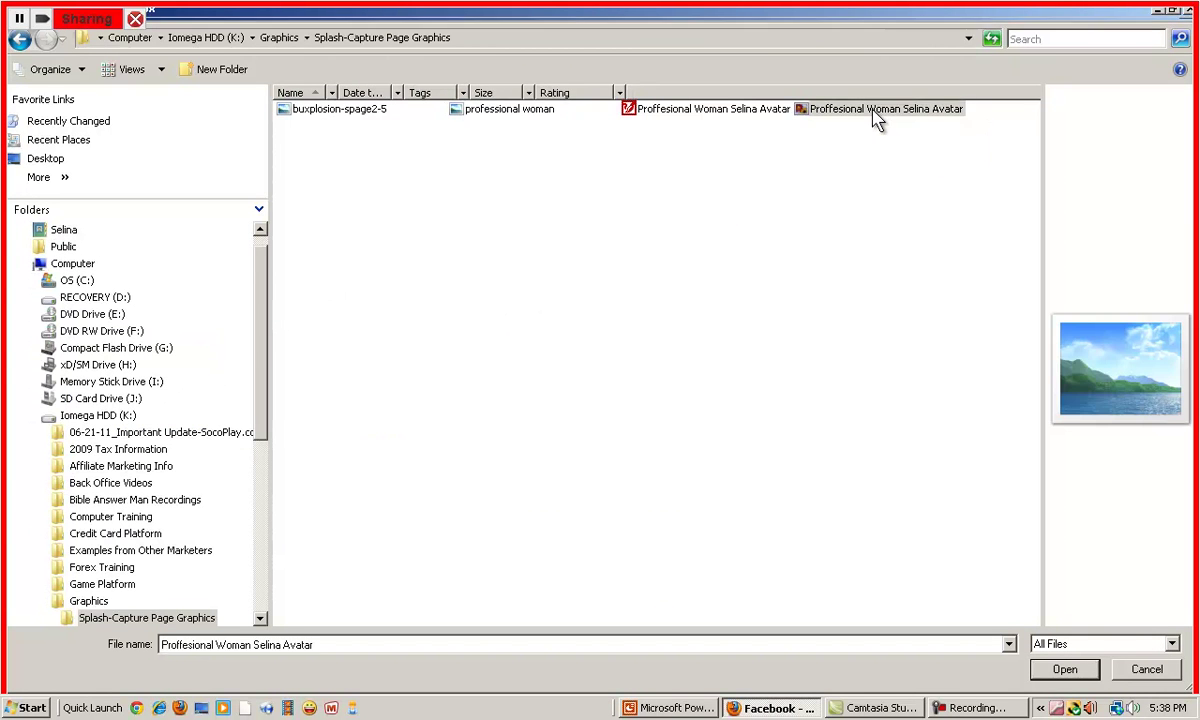
key("Return")
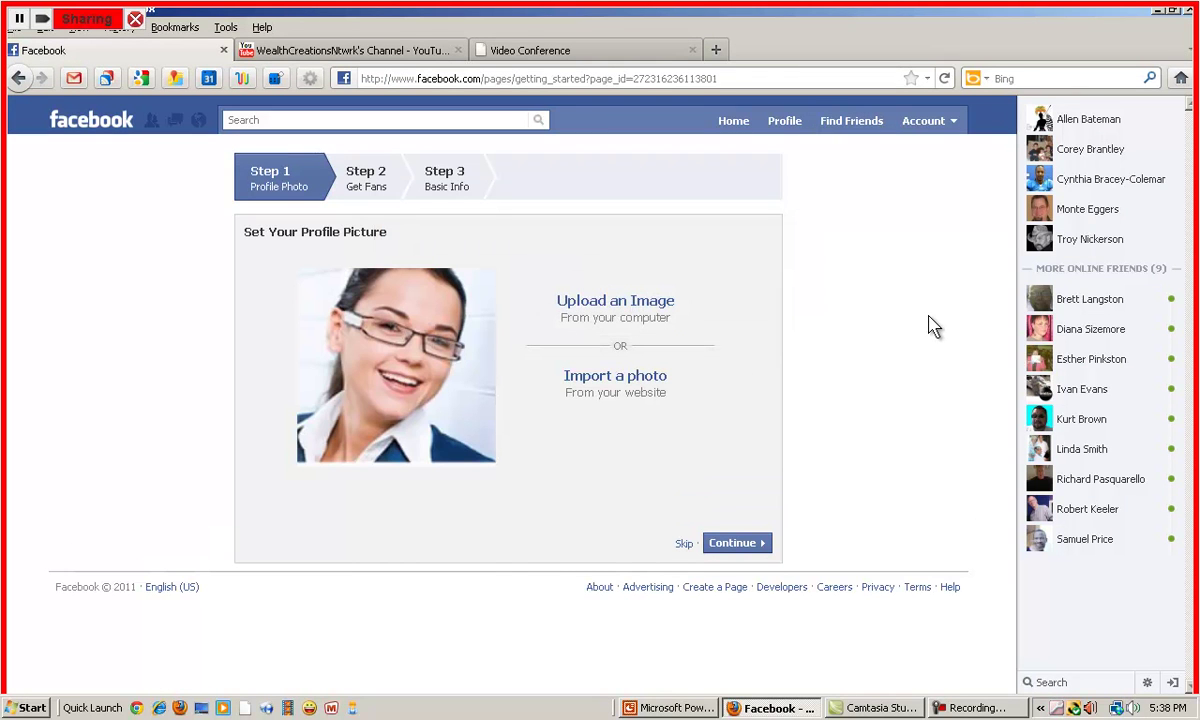
left_click(738, 545)
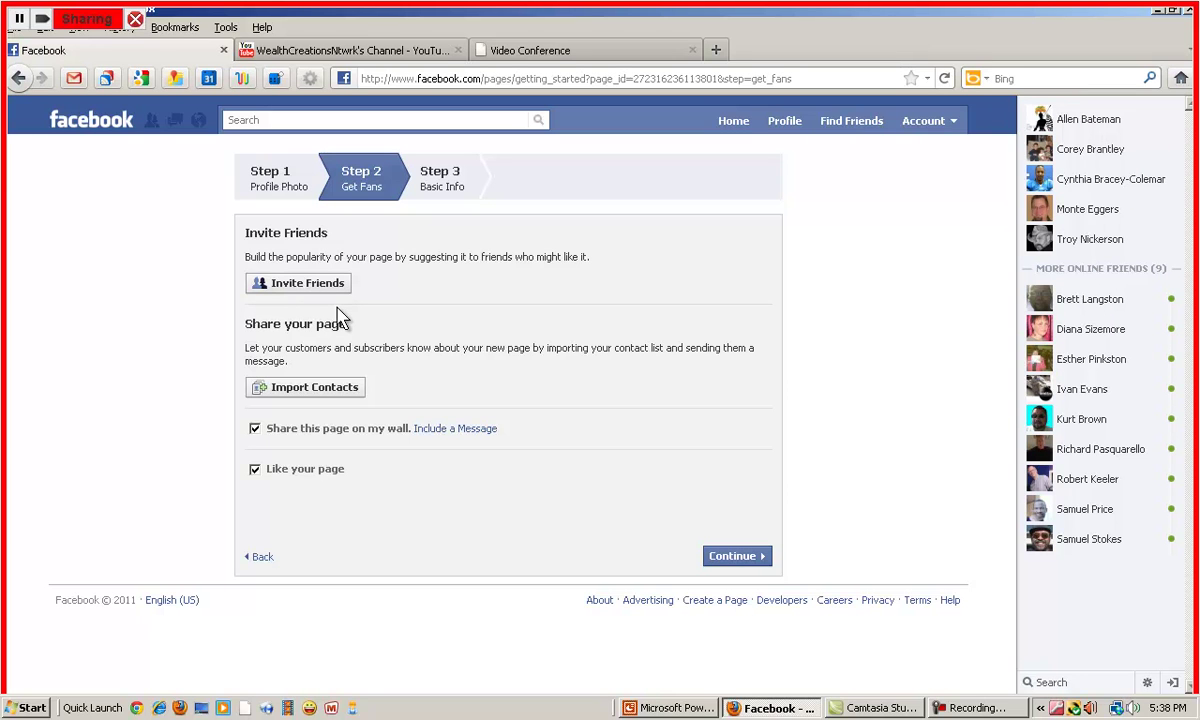
Open the suggest-to-friends list, tick and untick two friends, then cancel without suggesting
left_click(295, 283)
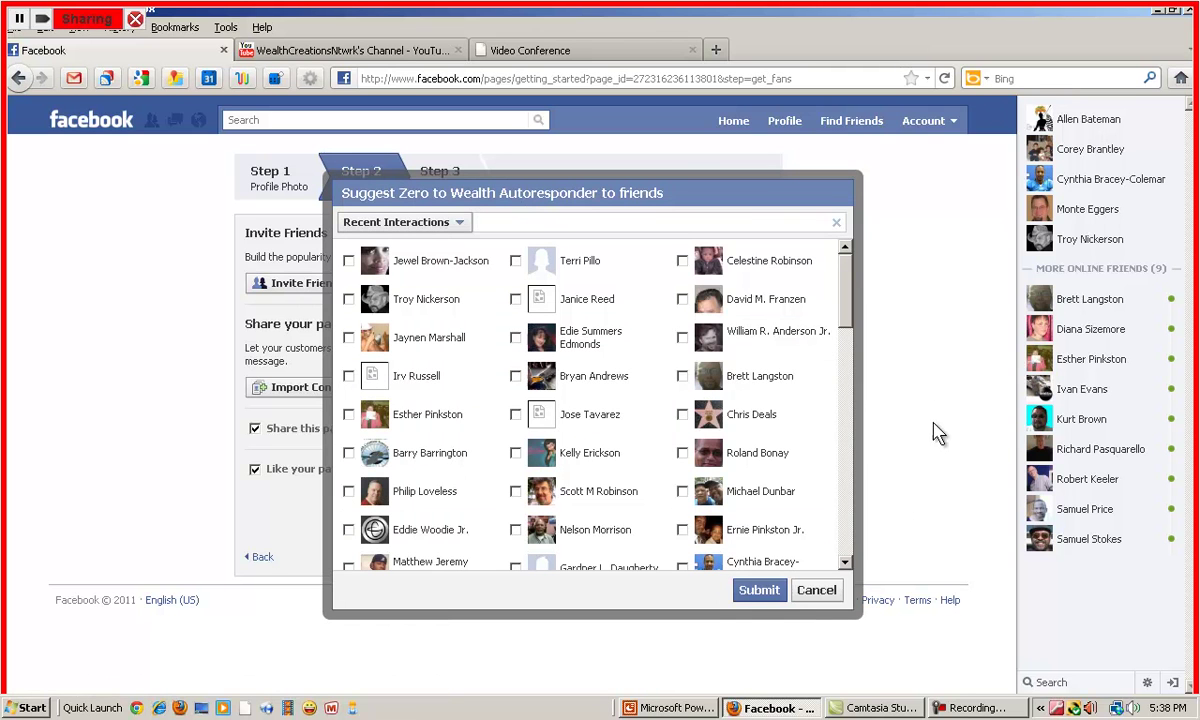
mouse_move(846, 250)
left_mouse_down()
mouse_move(842, 518)
mouse_move(842, 288)
left_mouse_up()
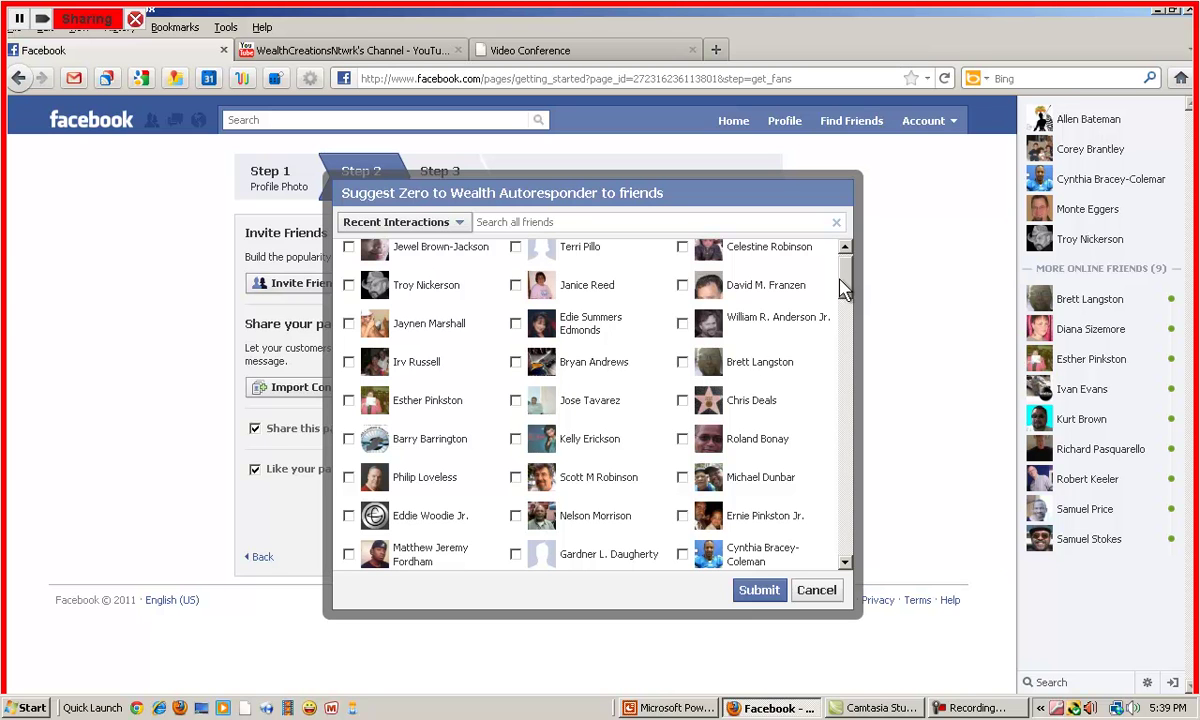
left_click_drag(840, 288, 852, 335)
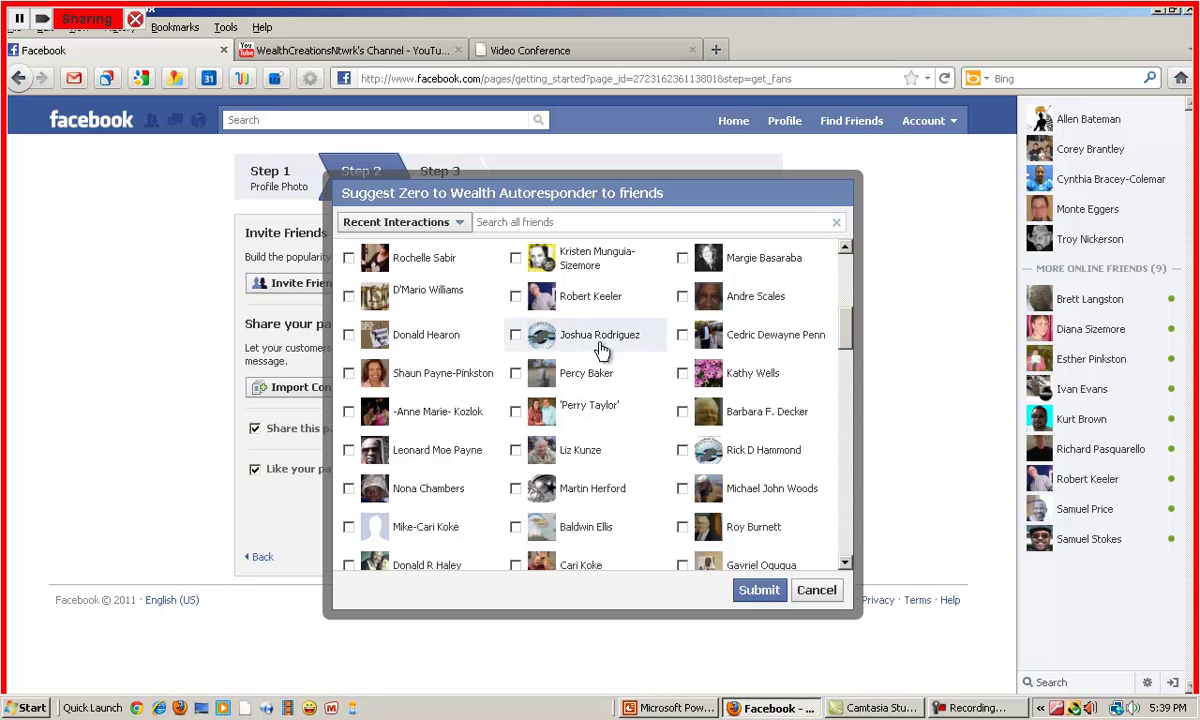
left_click(515, 335)
left_click(683, 451)
left_click(683, 451)
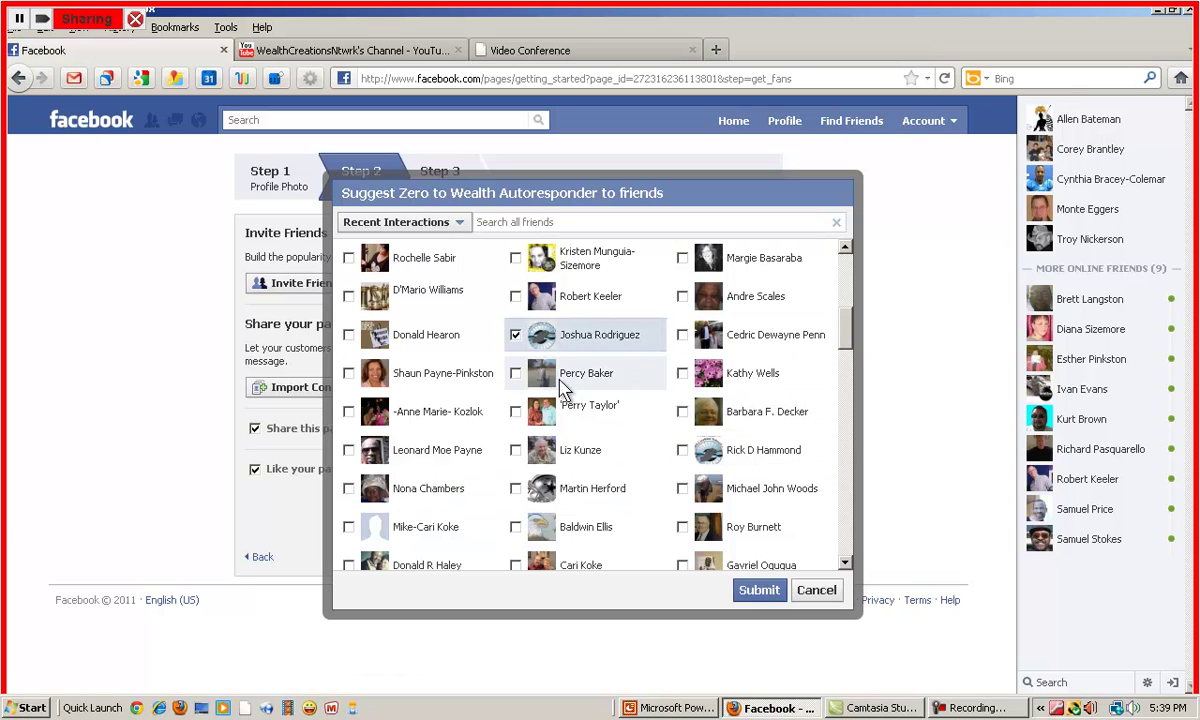
left_click(515, 335)
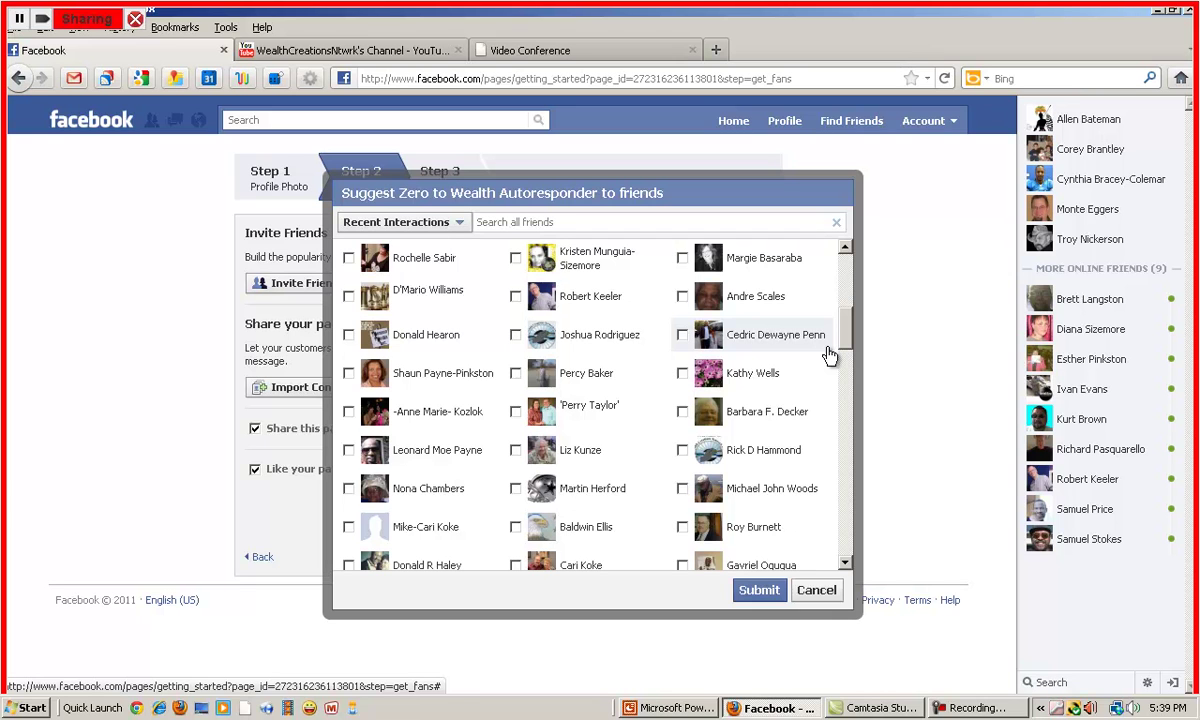
left_click(820, 592)
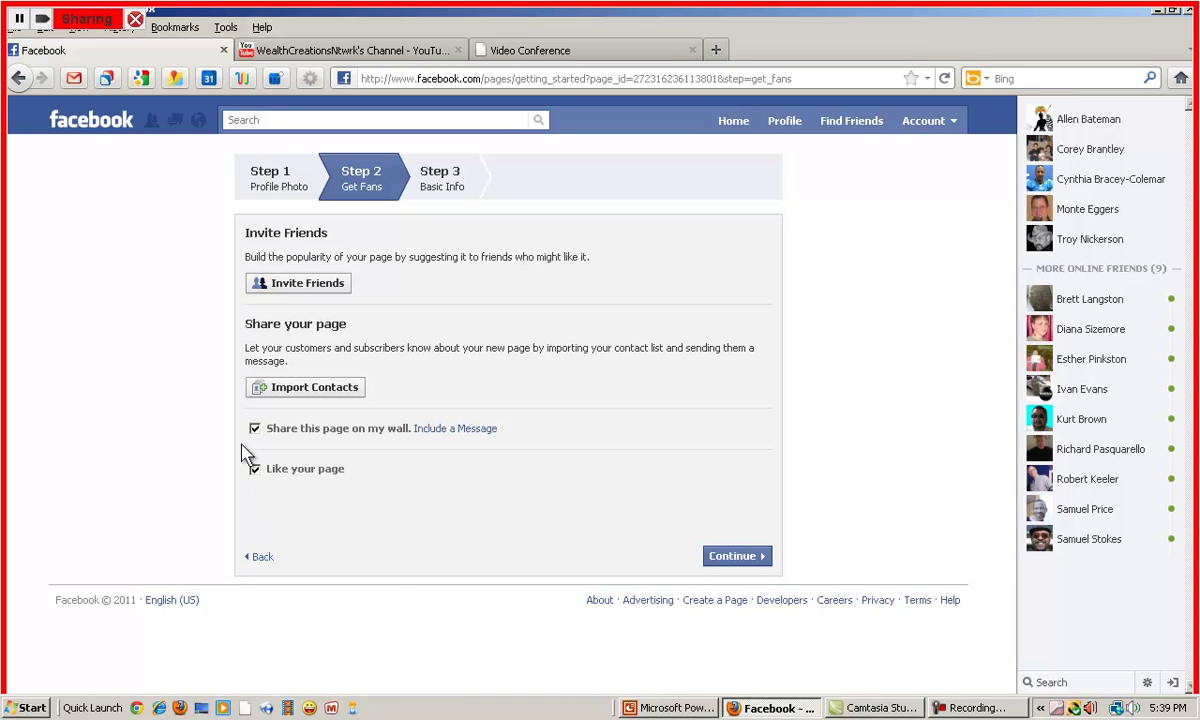
Continue to Step 3 Basic Info and put the cursor in the Website field
left_click(760, 552)
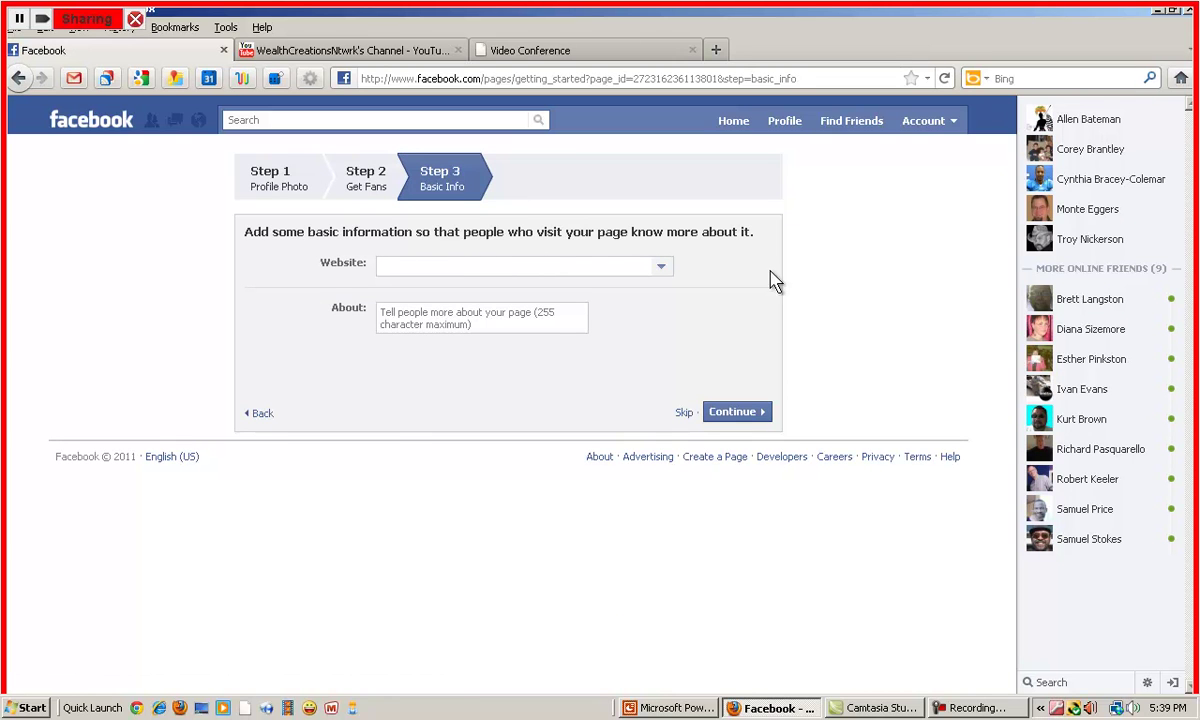
left_click(663, 268)
left_click(525, 263)
type("http://")
type("www.wealthcreationsnetwork.com")
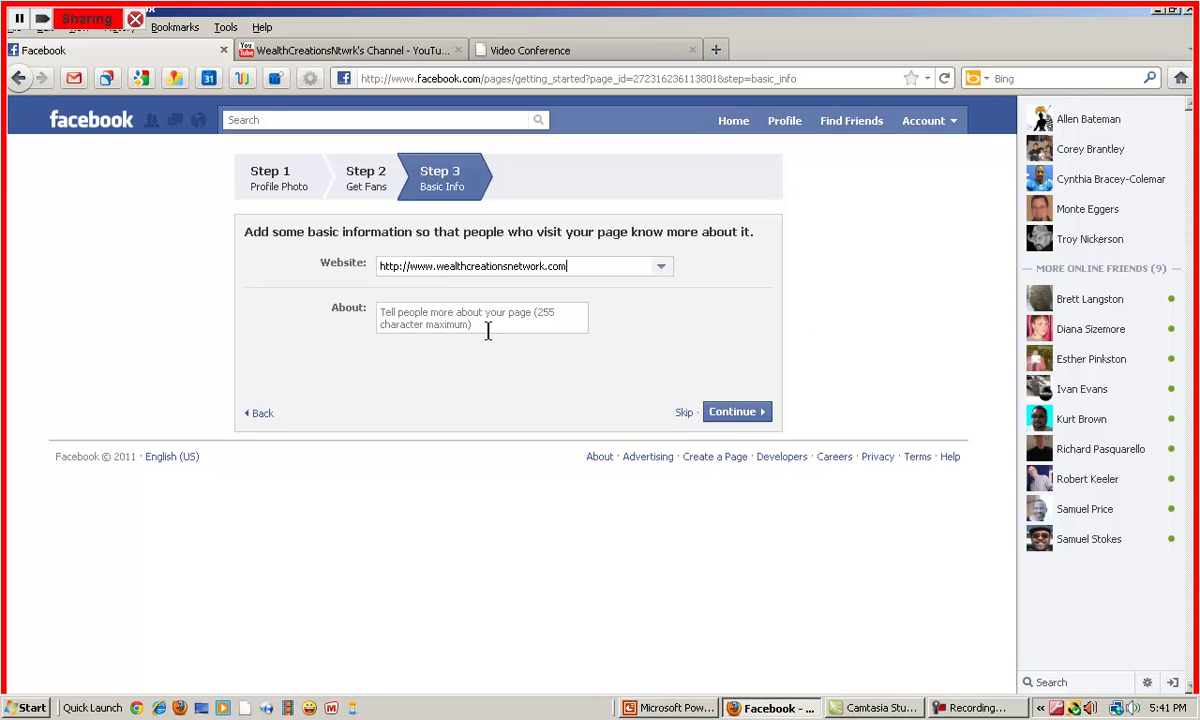
left_click(567, 320)
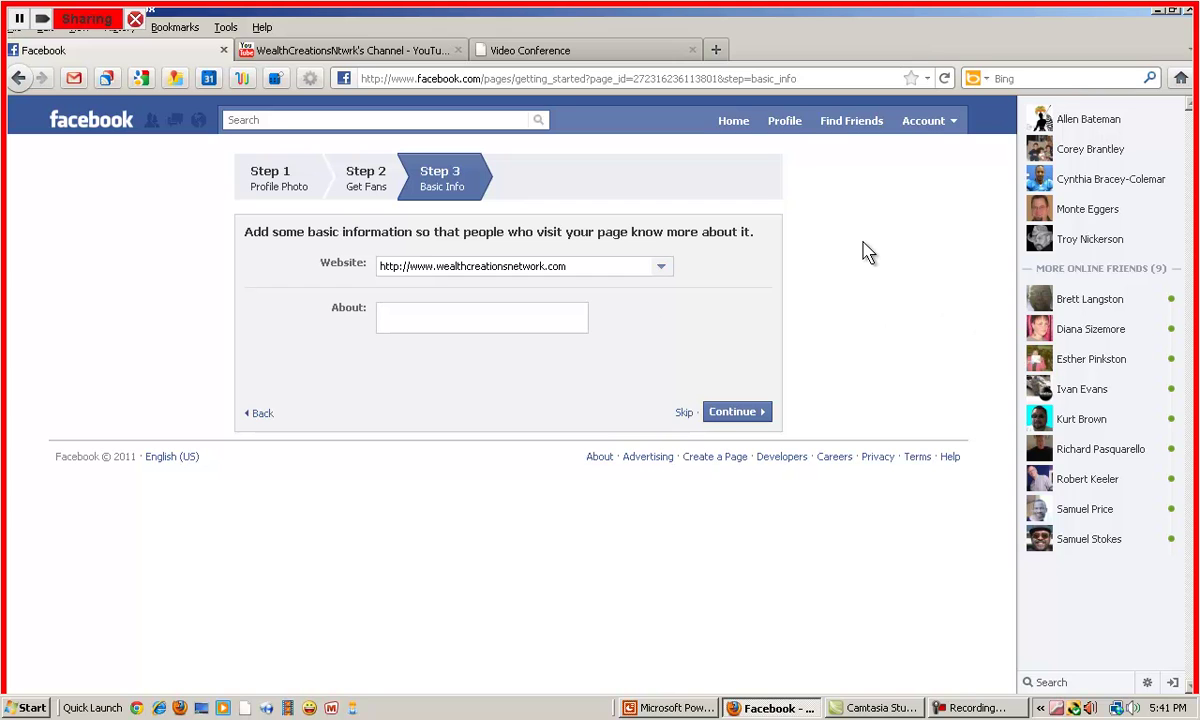
type("Zero out of pocket ")
type("autoresponder system ")
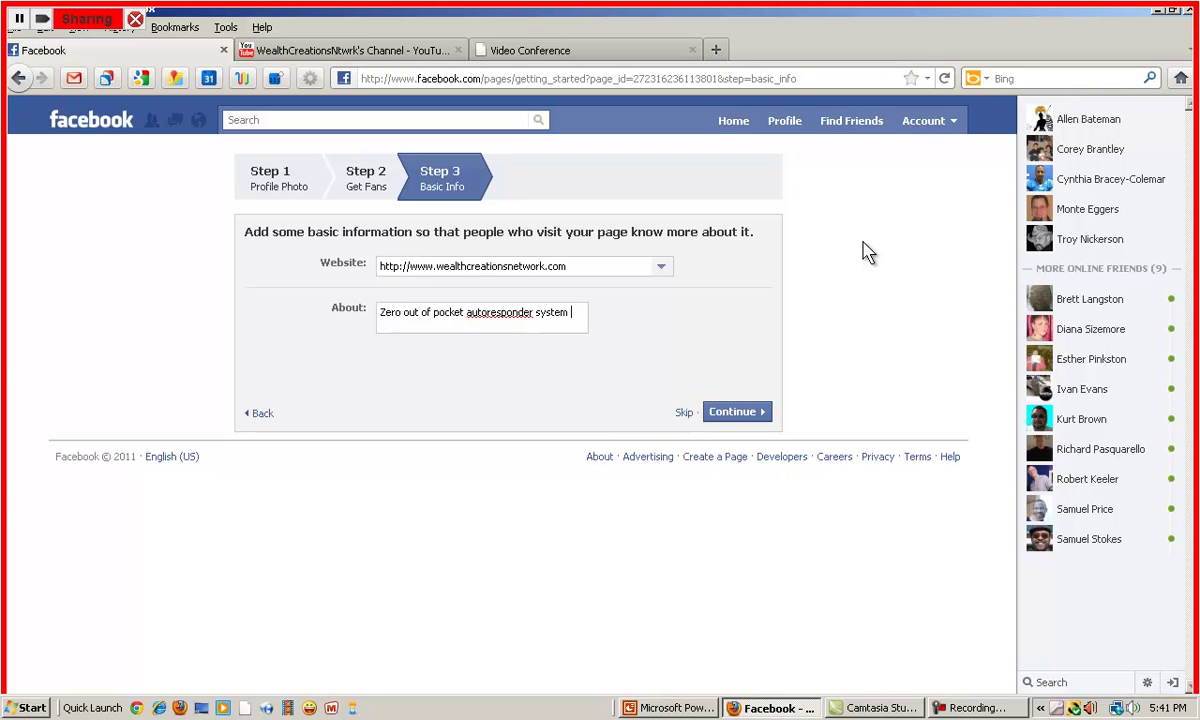
type("that could ")
type("ex")
key("BackSpace")
type("xplode and streamline your business")
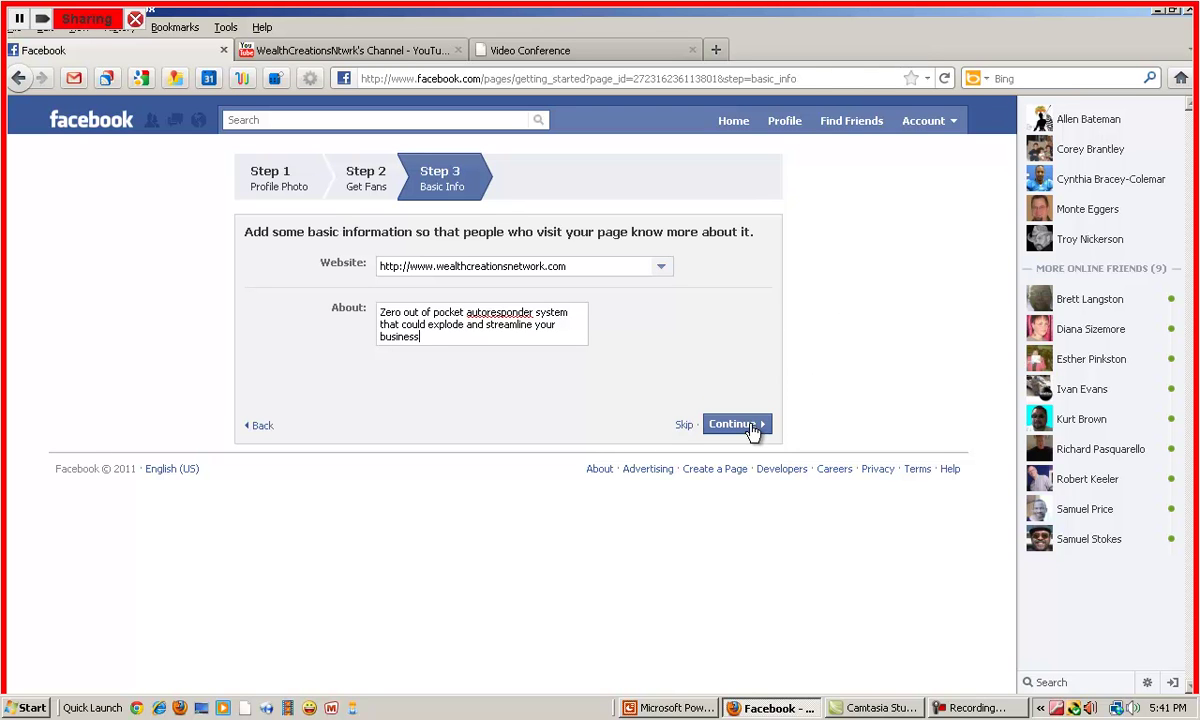
Finish the page setup wizard and open the new page's Basic Information for editing
left_click(745, 424)
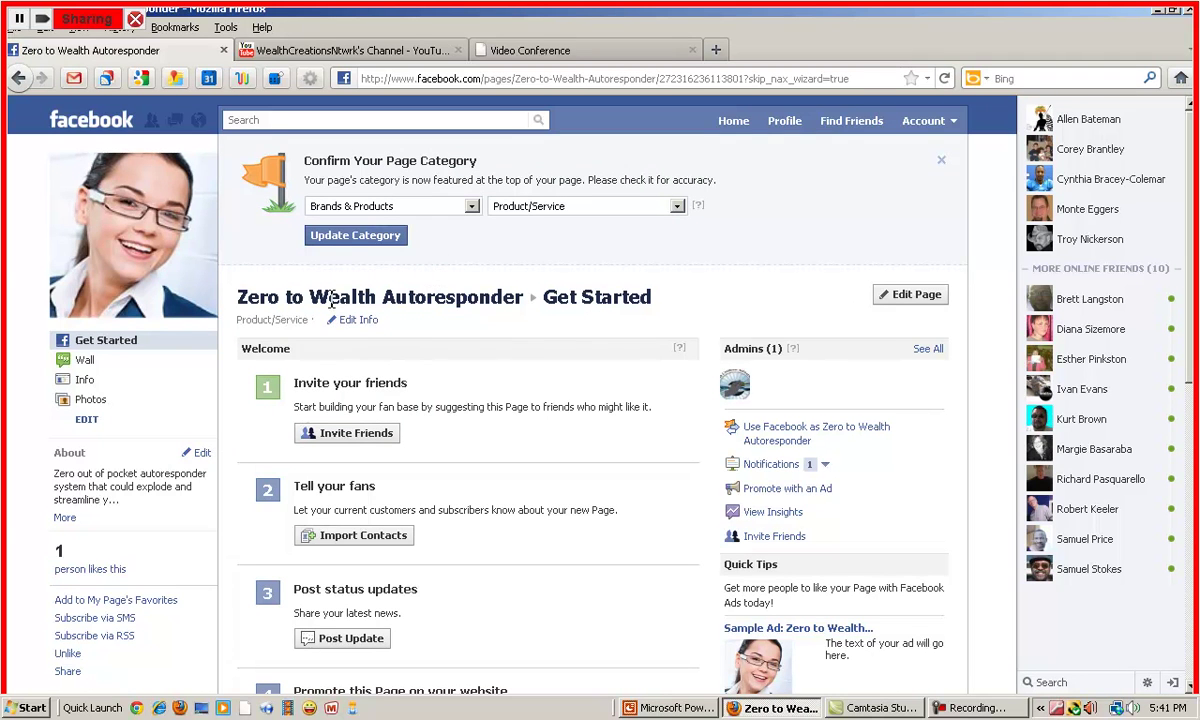
left_click(925, 295)
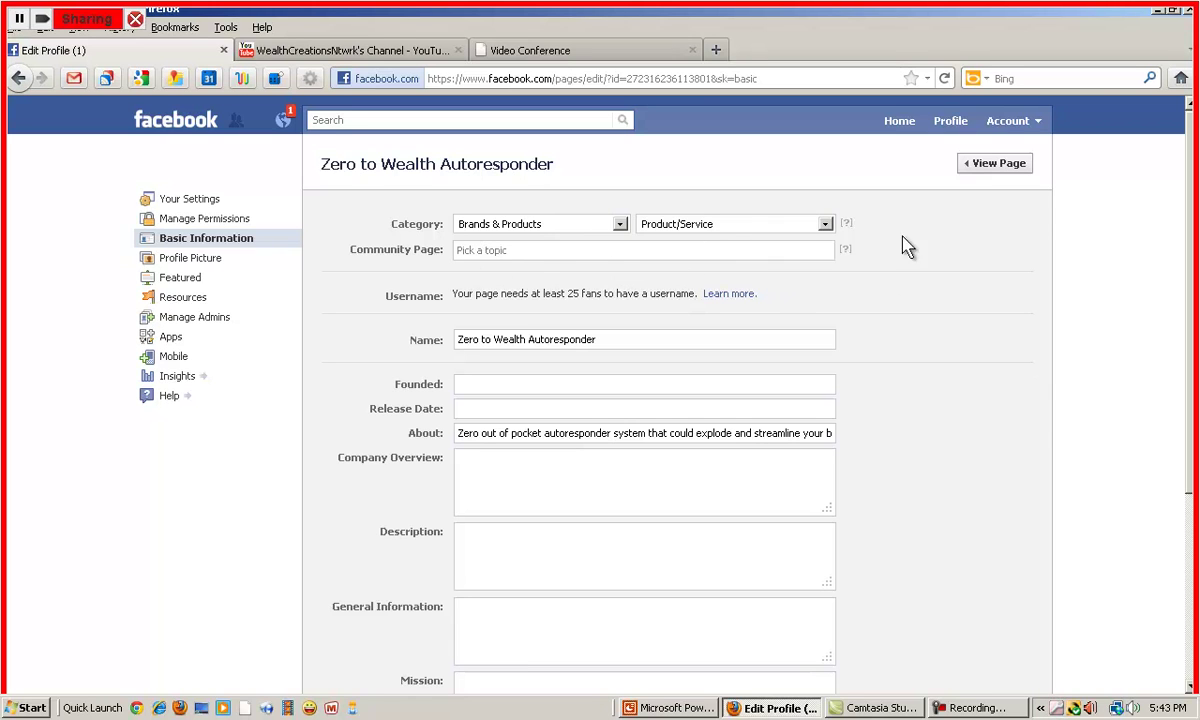
Enter the free Zero to Wealth Autoresponder question topic, Founded March 2008, Release Date February 2010
left_click(512, 251)
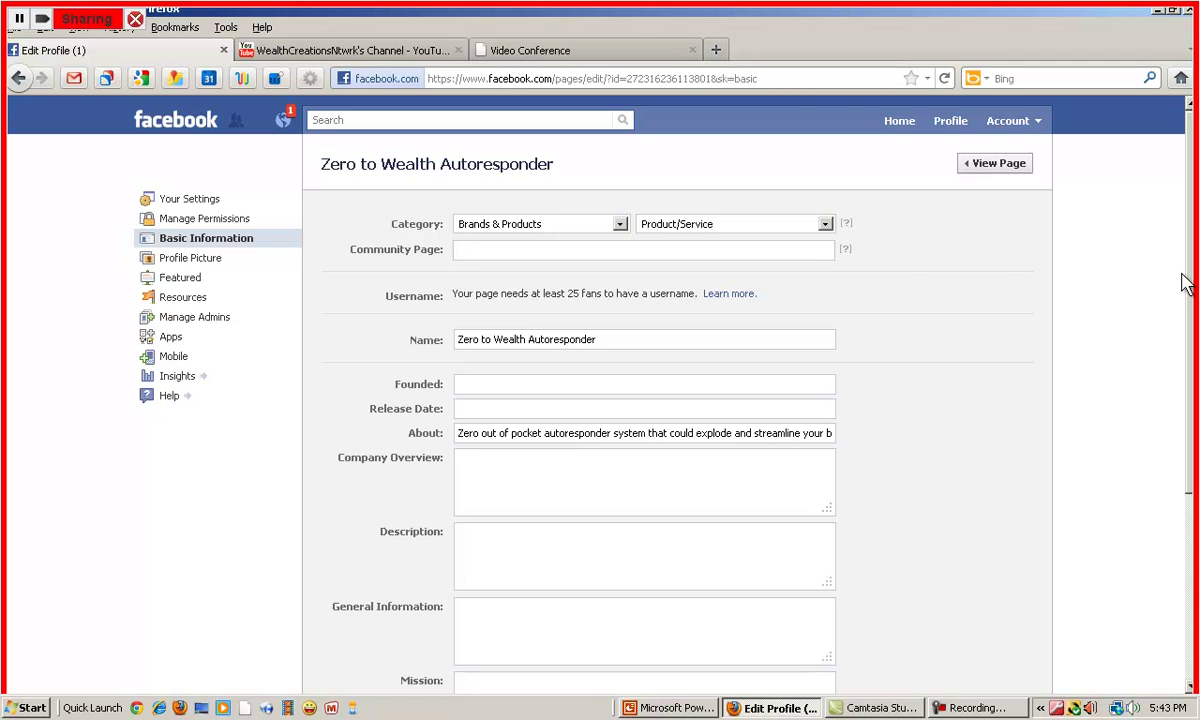
type("What")
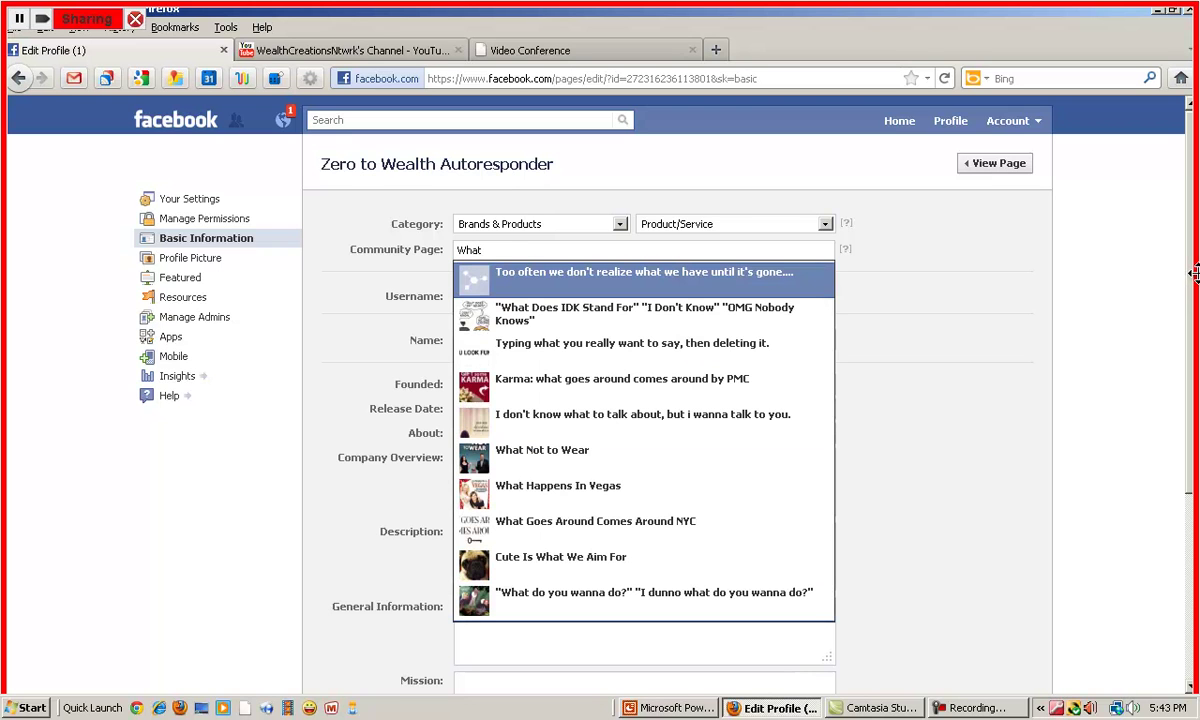
type(" questions do you have about the ")
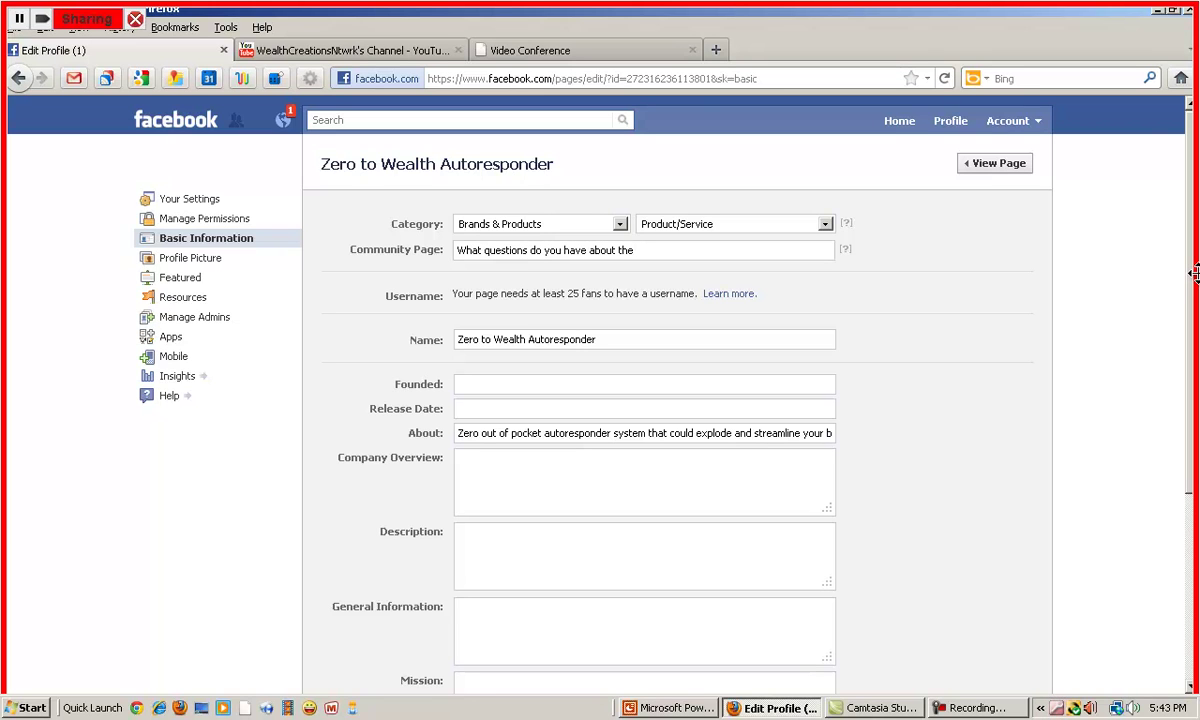
type("free ")
type("Zero to Wealth ")
type("Autoresponder?")
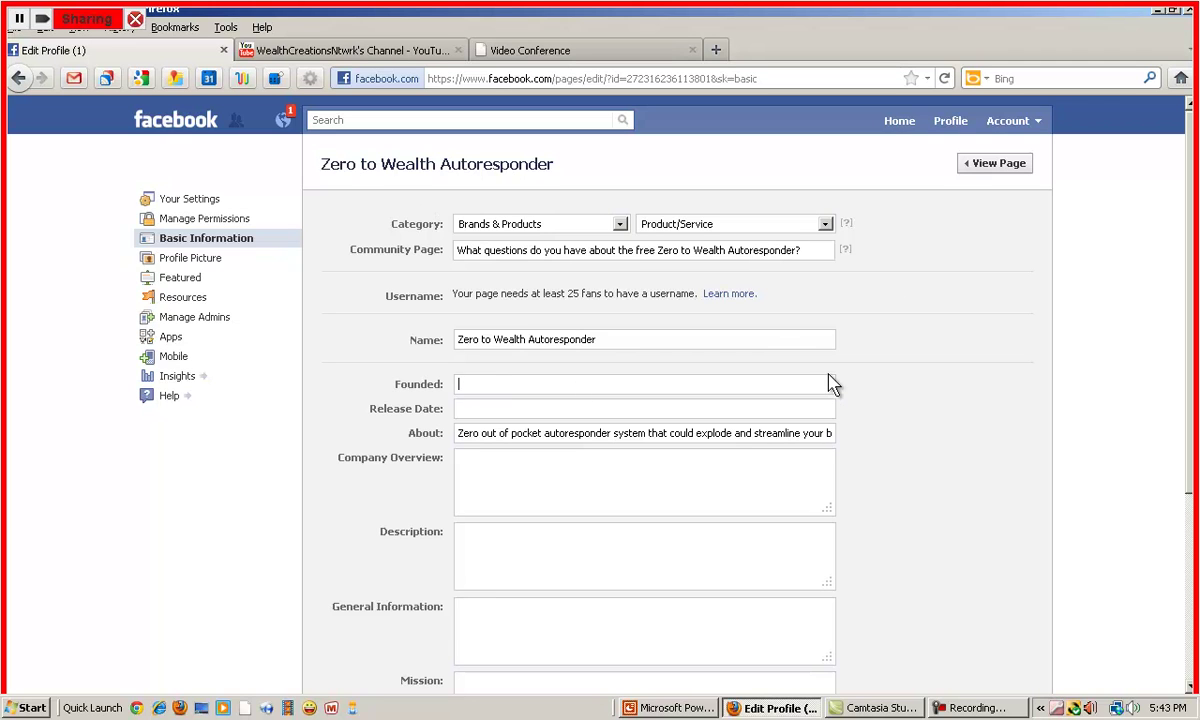
type("20")
key("BackSpace")
type("March 2008")
left_click(515, 413)
type("ebruary 2010")
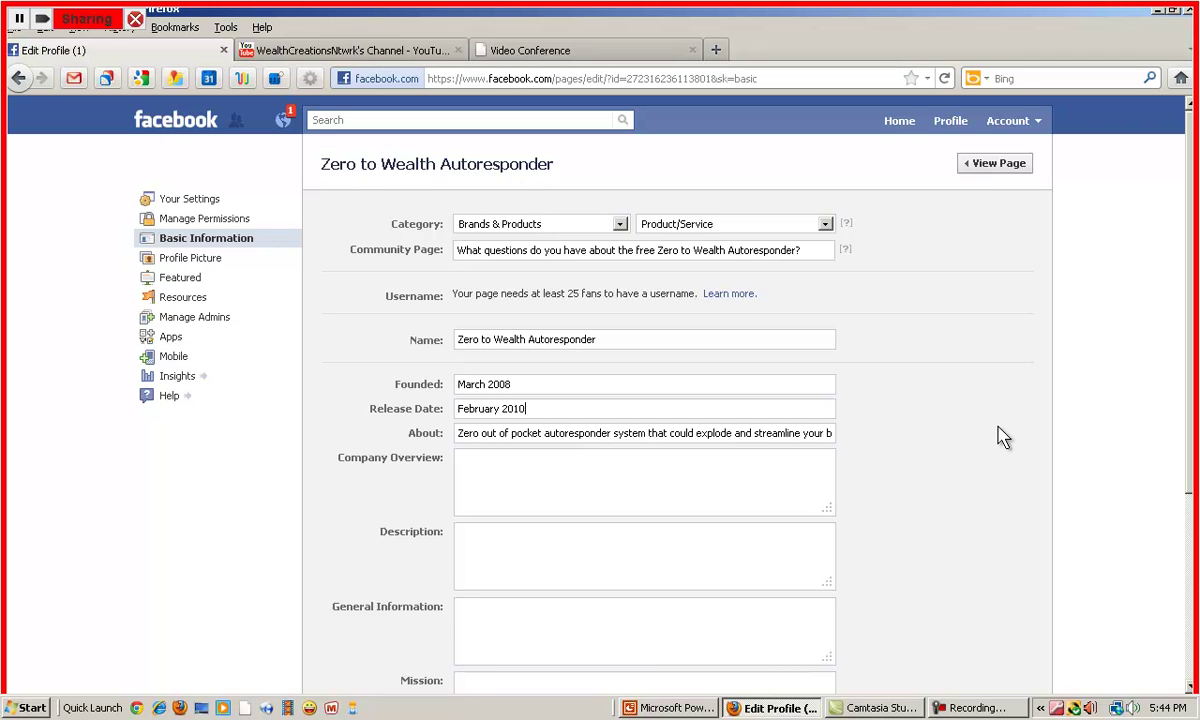
Write the Company Overview calling Wealth Creations Network your zero out-of-pocket source for training, strategies, tools, resources
left_click(480, 466)
scroll(786, 499, "down", 5)
scroll(786, 499, "up", 2)
scroll(788, 500, "up", 3)
scroll(788, 500, "down", 2)
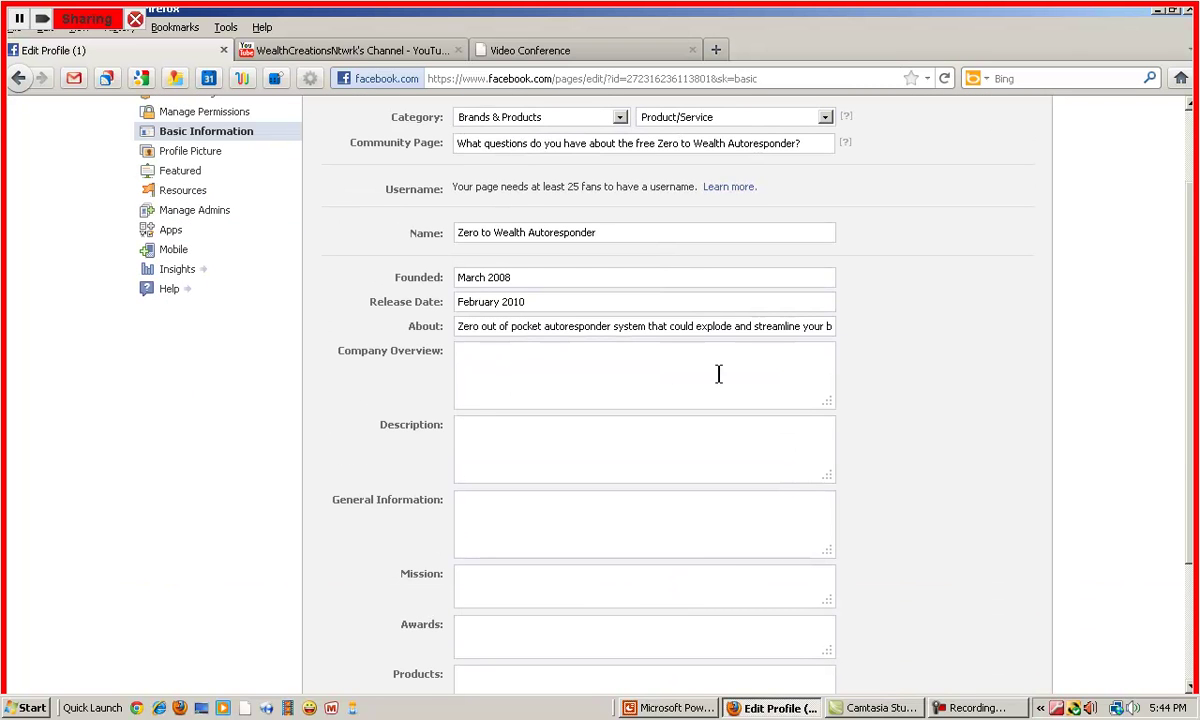
type("Wealth Creations Network is a zero out of pocket w")
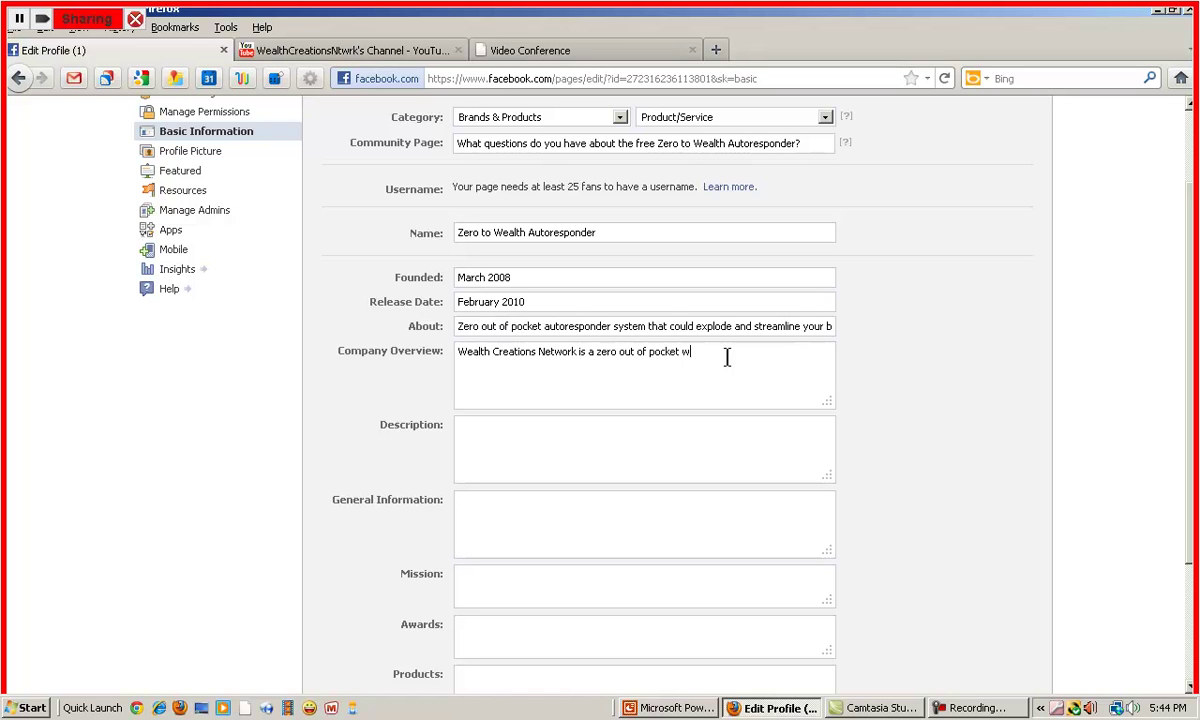
key("BackSpace")
key("BackSpace")
key("BackSpace")
key("BackSpace")
key("BackSpace")
key("BackSpace")
key("BackSpace")
key("BackSpace")
key("BackSpace")
key("BackSpace")
type("your zero out of pock")
type("et source for online training,")
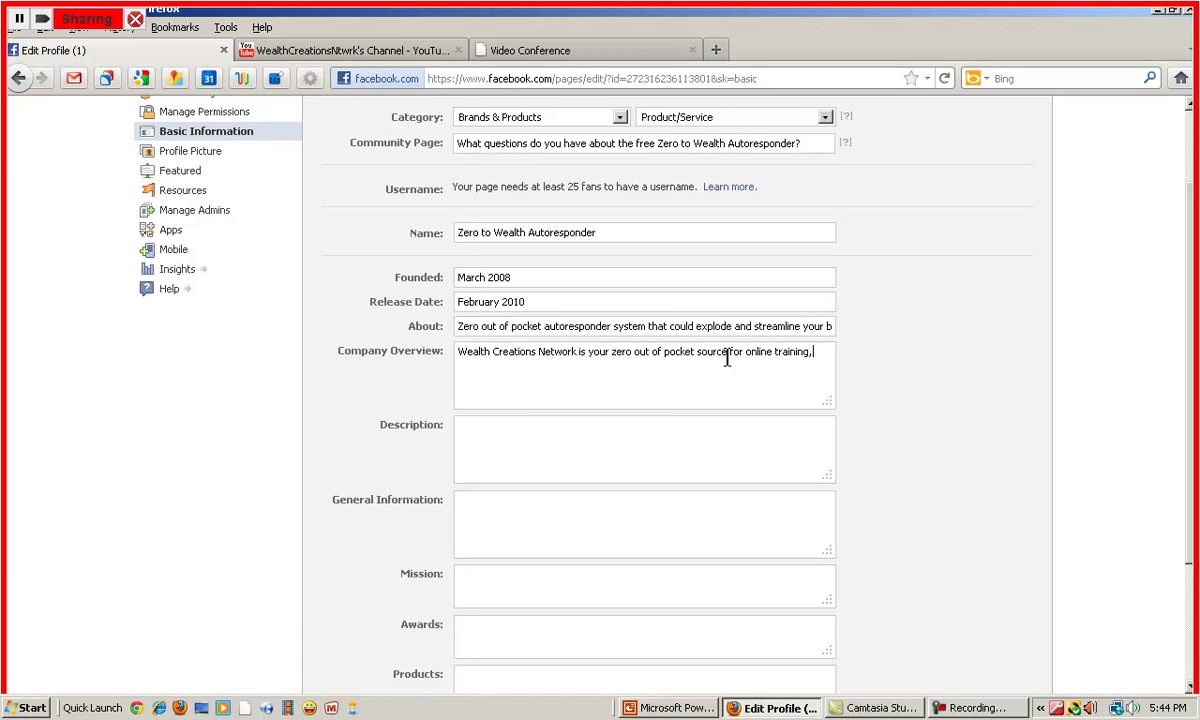
type(" marketing st")
type("rategies, tools ")
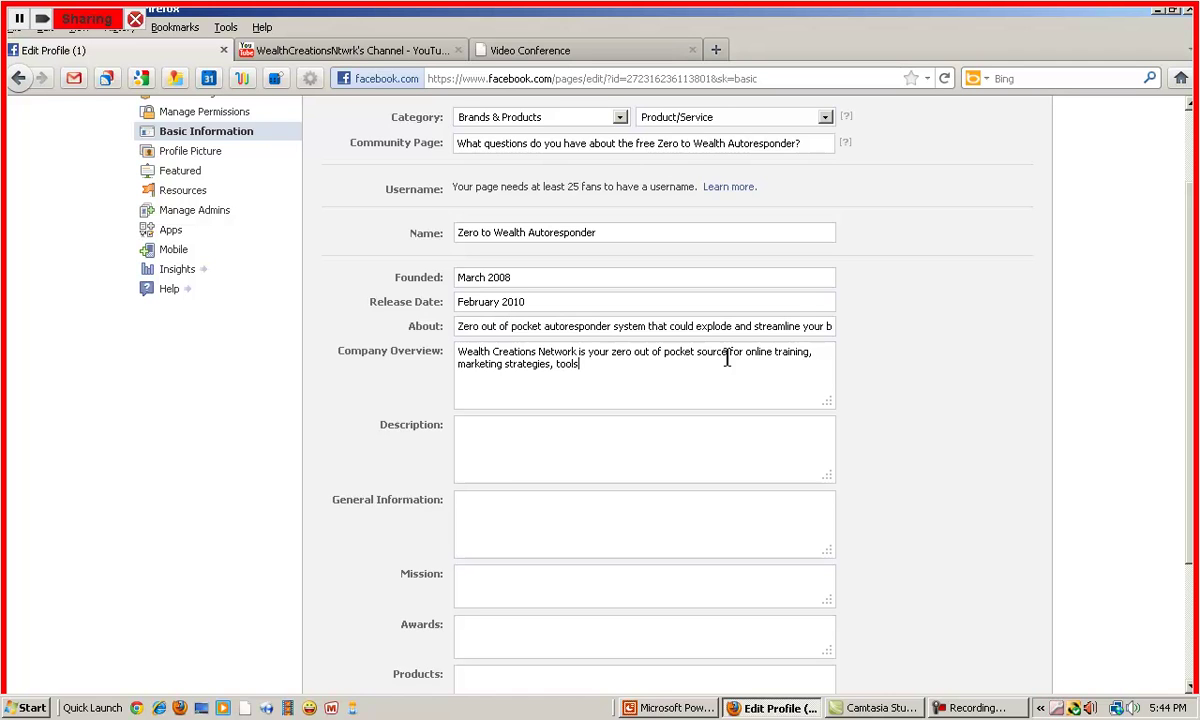
type("and resources")
key("BackSpace")
key("BackSpace")
key("BackSpace")
key("BackSpace")
type("es")
Write the Description about building wealth 'through your passion.' and correct 'yu' to 'you'
left_click(583, 431)
type("As a solution driven indivd")
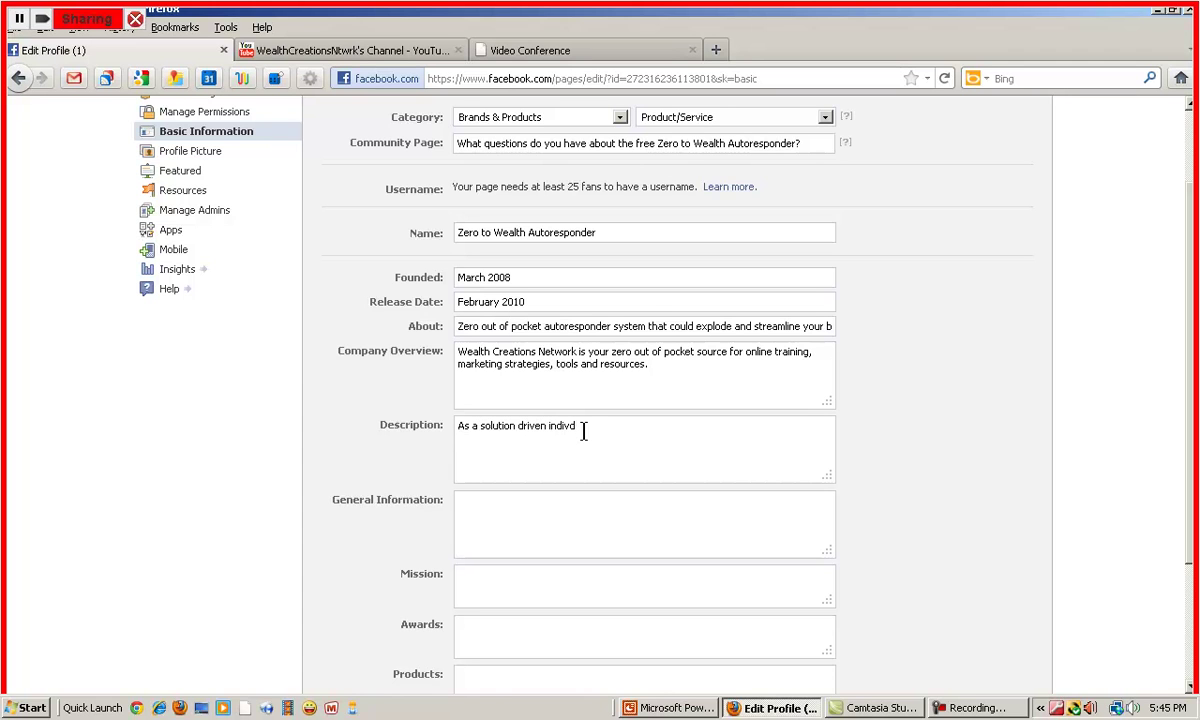
type("al")
type(" m")
key("BackSpace")
key("BackSpace")
key("BackSpace")
key("BackSpace")
key("BackSpace")
key("BackSpace")
key("BackSpace")
key("BackSpace")
type("ividual my ")
type("desire is to empower yu and help you bu")
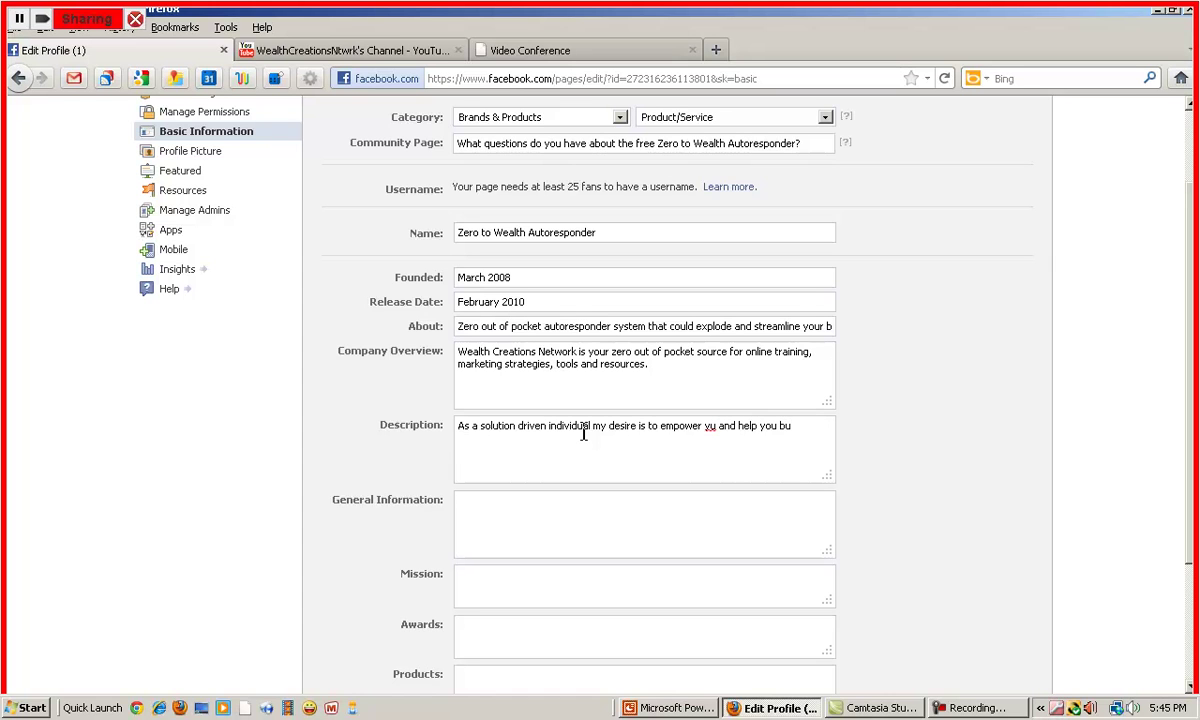
type("ild wealth ")
type("and create financial freedom")
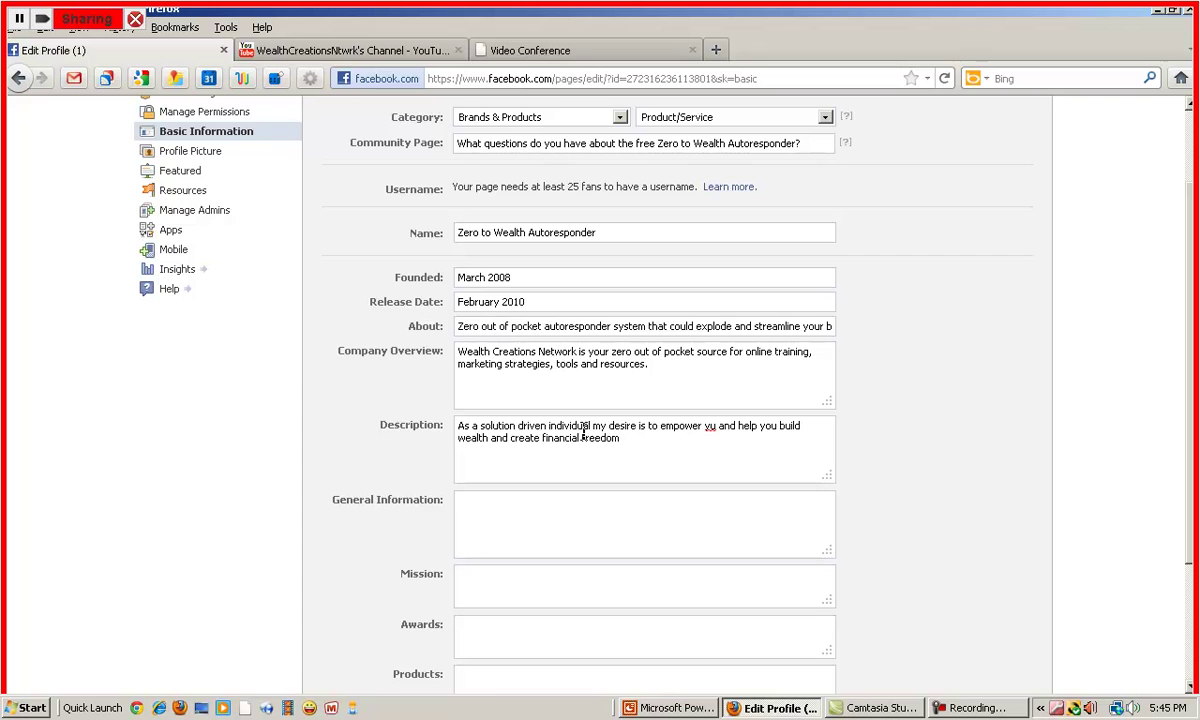
type(" through your passion")
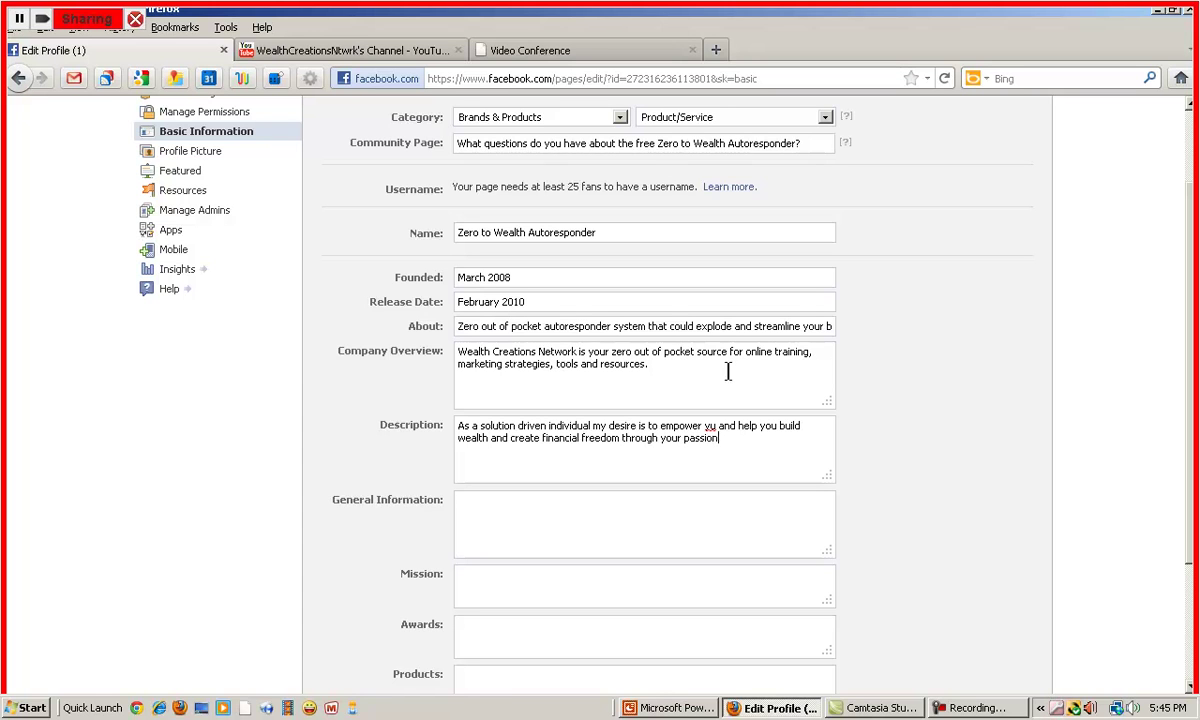
type(".")
left_click(711, 427)
type("o")
left_click(475, 505)
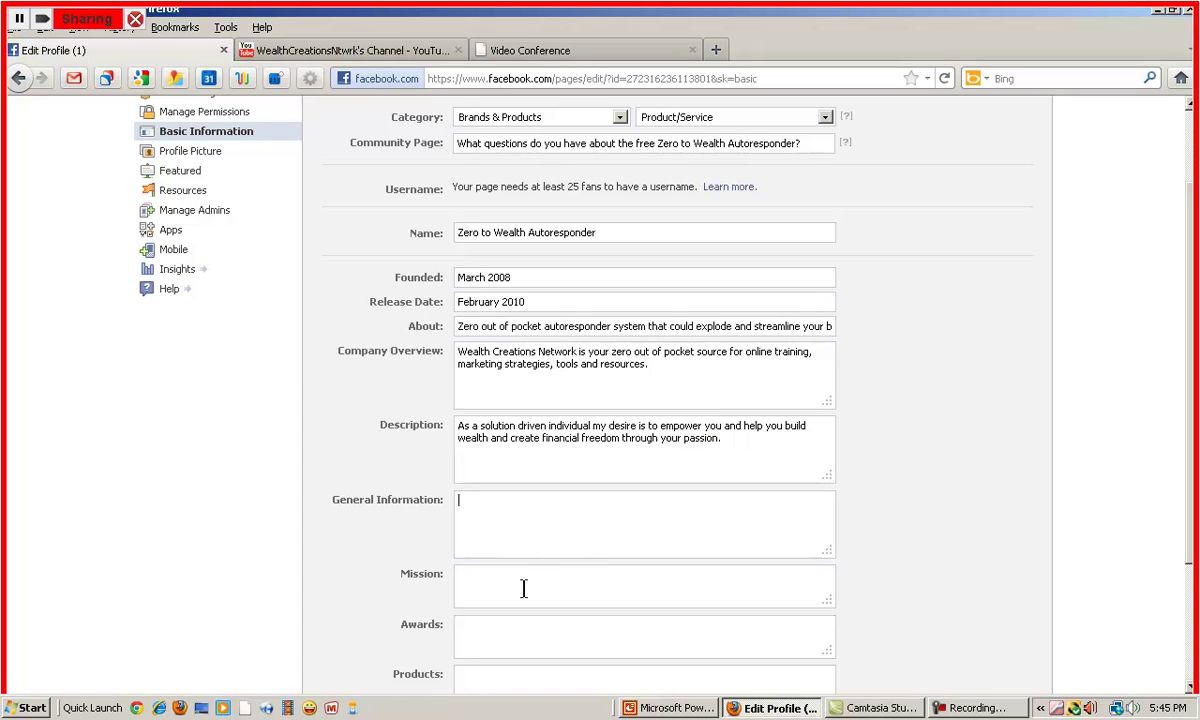
Enter the Mission: the Autoresponder System is part of Wealth Creations Network's mission, absolutely free
scroll(800, 460, "down", 3)
left_click(485, 408)
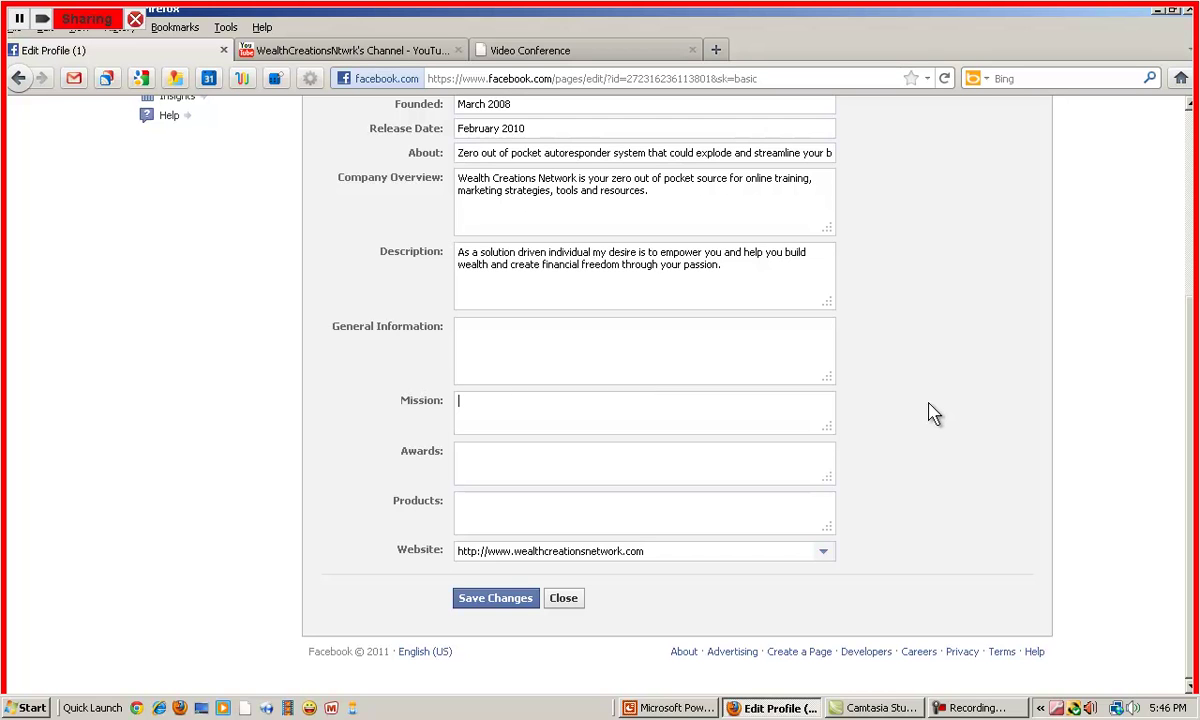
type("The zero to wealh")
key("BackSpace")
key("BackSpace")
key("BackSpace")
key("BackSpace")
key("BackSpace")
key("BackSpace")
key("BackSpace")
key("BackSpace")
type("Zero to Wealth Autoresponder System is part of ")
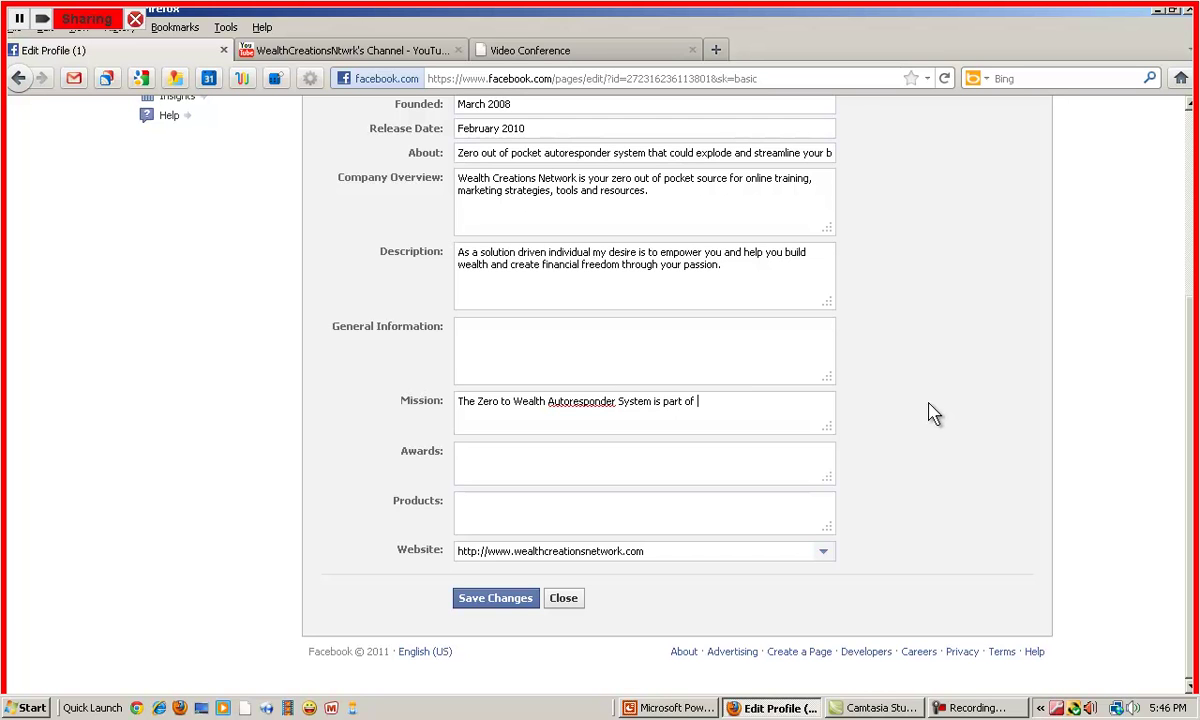
type("Wealth Creations Network")
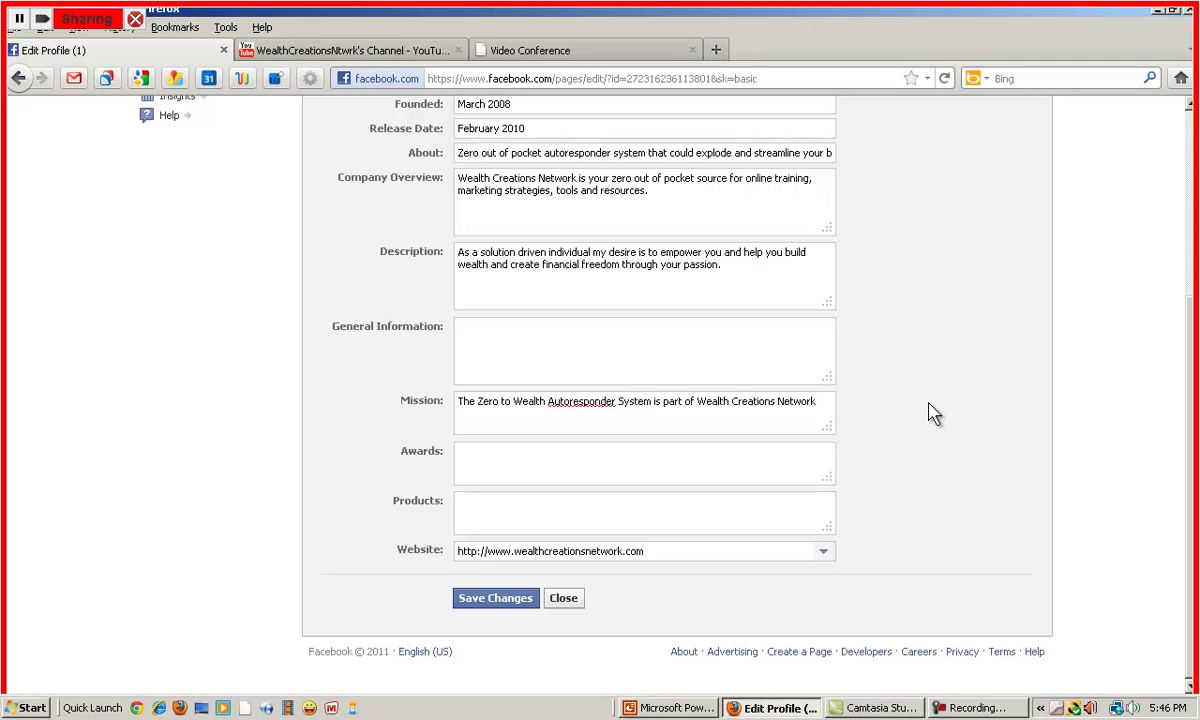
type("'s mission in providing")
type(" exceptional marketing tools you can use, month after month absoltuely")
key("BackSpace")
key("BackSpace")
key("BackSpace")
key("BackSpace")
key("BackSpace")
key("BackSpace")
type("lutely free.")
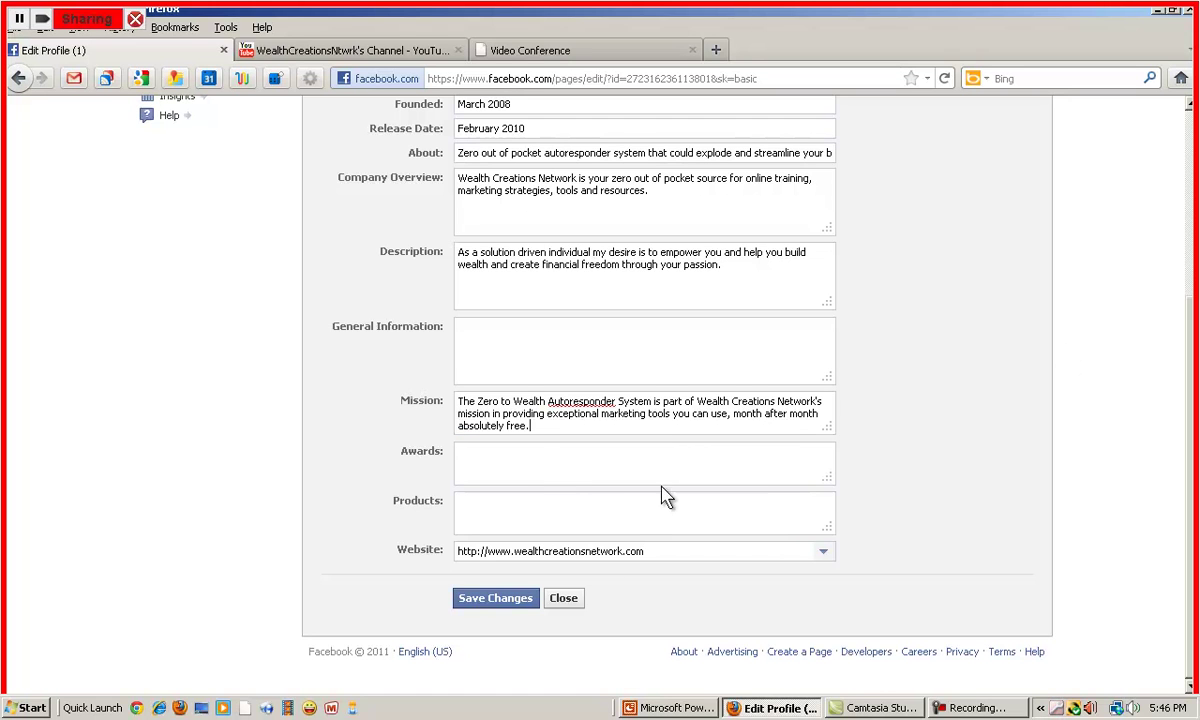
left_click(523, 505)
Save the Basic Information changes and view the Zero to Wealth Autoresponder page, scrolling through it
left_click(497, 603)
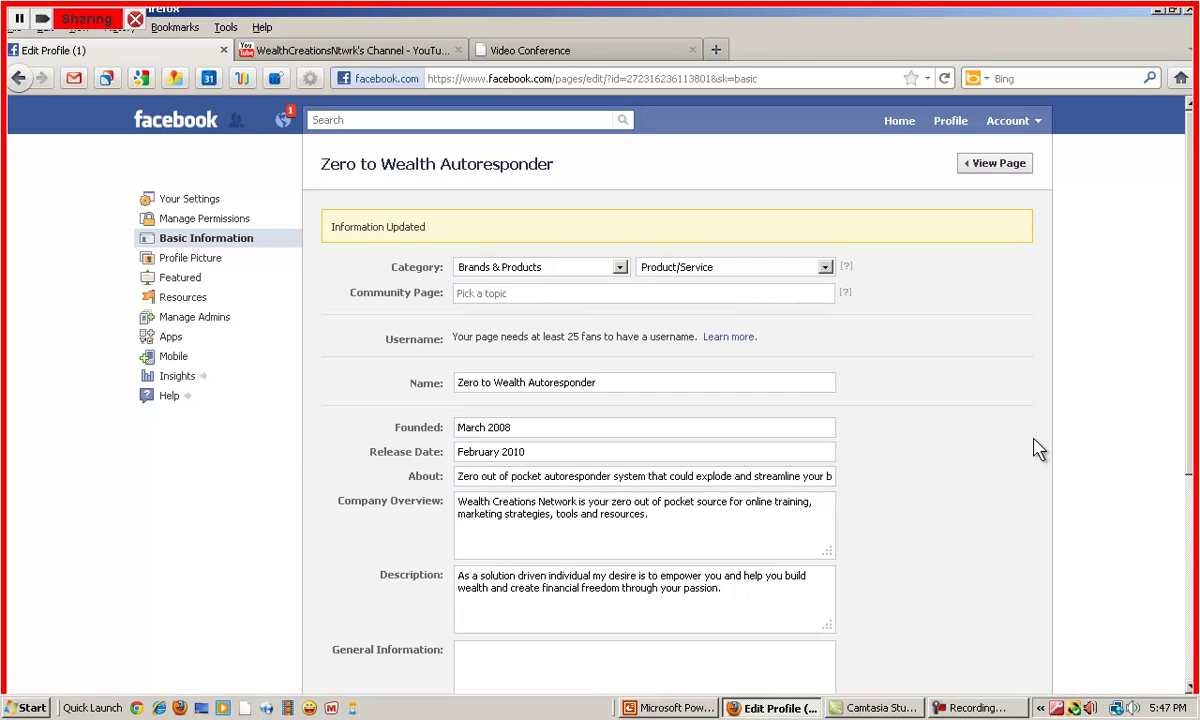
left_click(1002, 166)
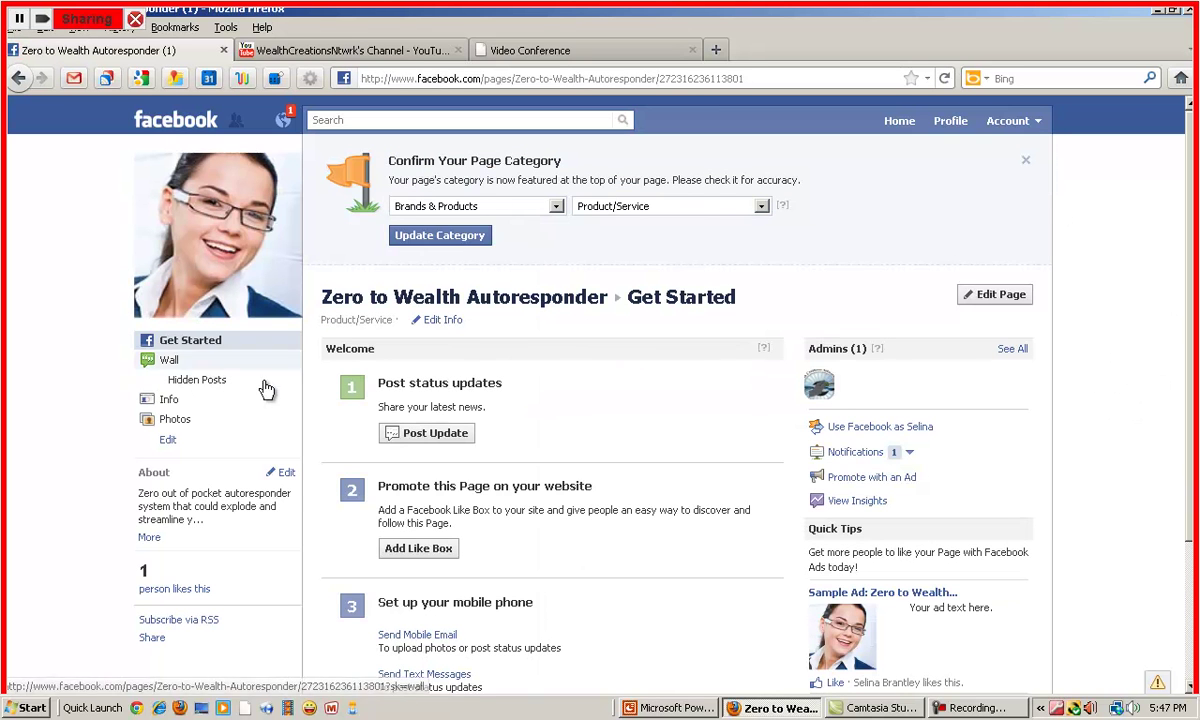
scroll(1125, 410, "down", 3)
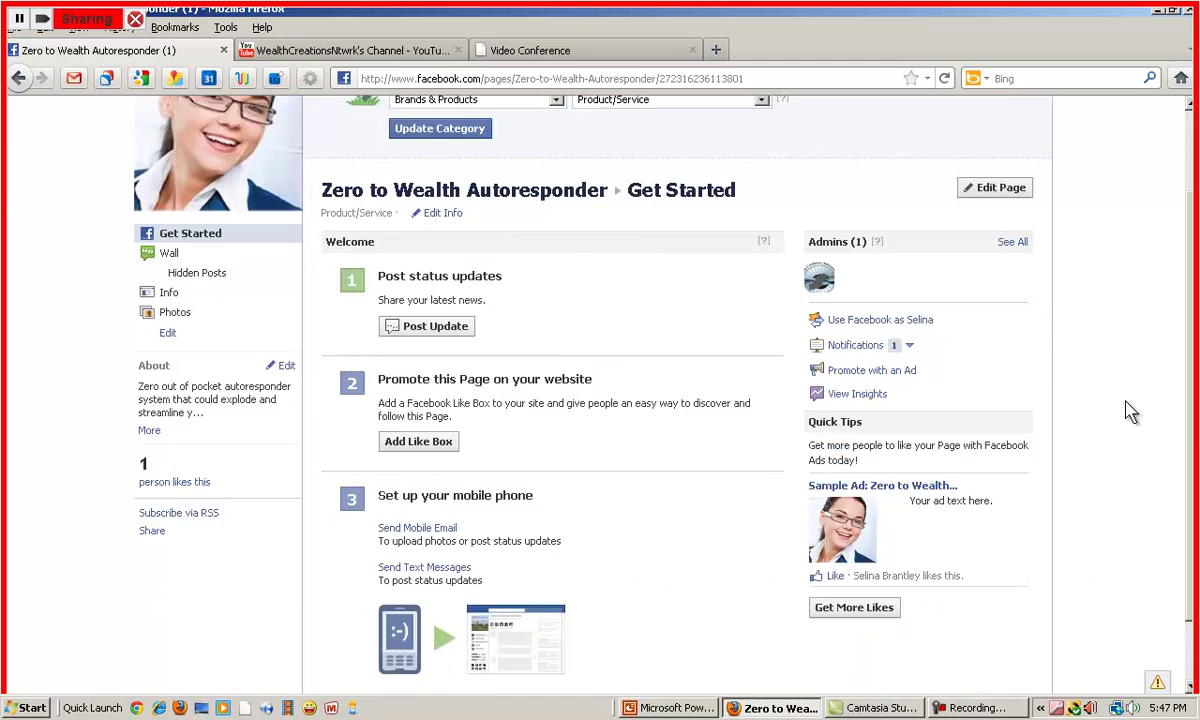
scroll(1127, 411, "up", 2)
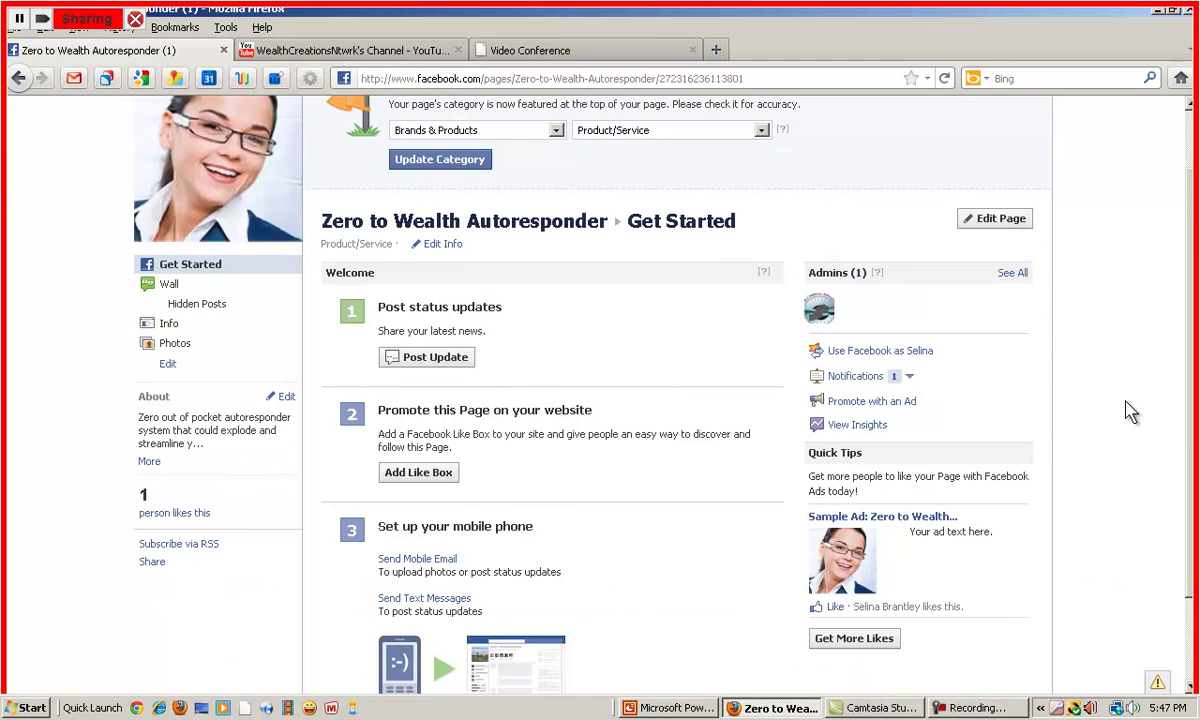
scroll(1130, 410, "up", 2)
scroll(1130, 410, "down", 2)
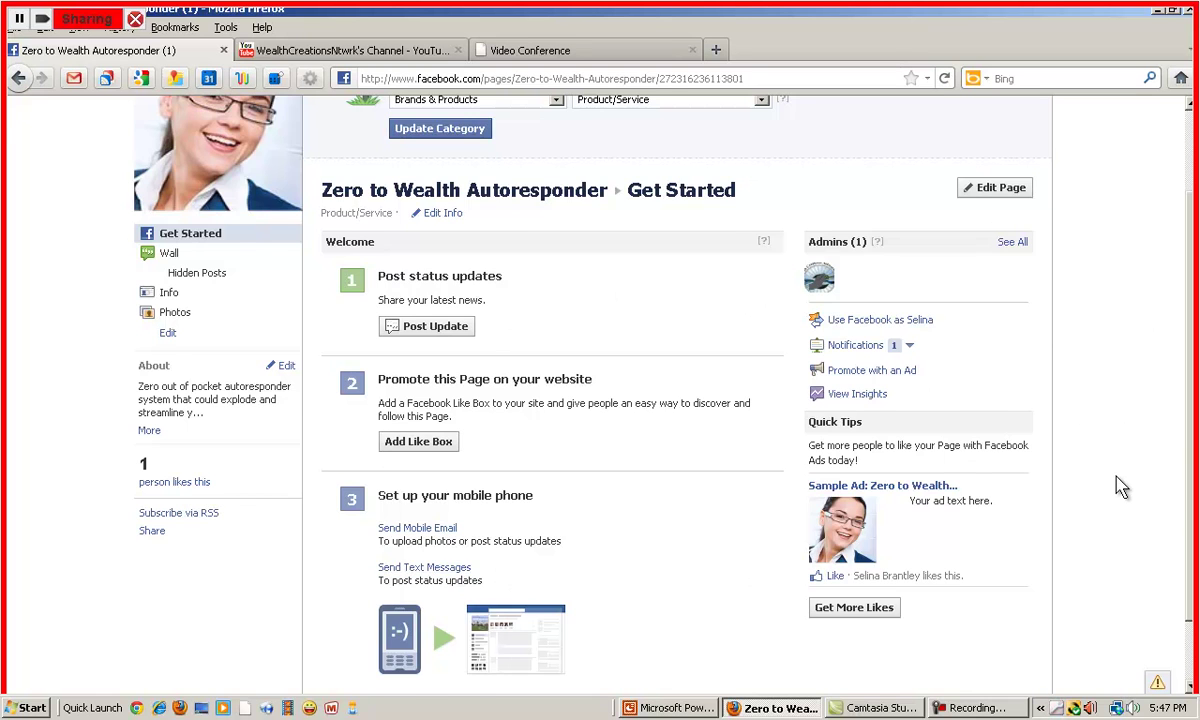
scroll(1120, 487, "up", 2)
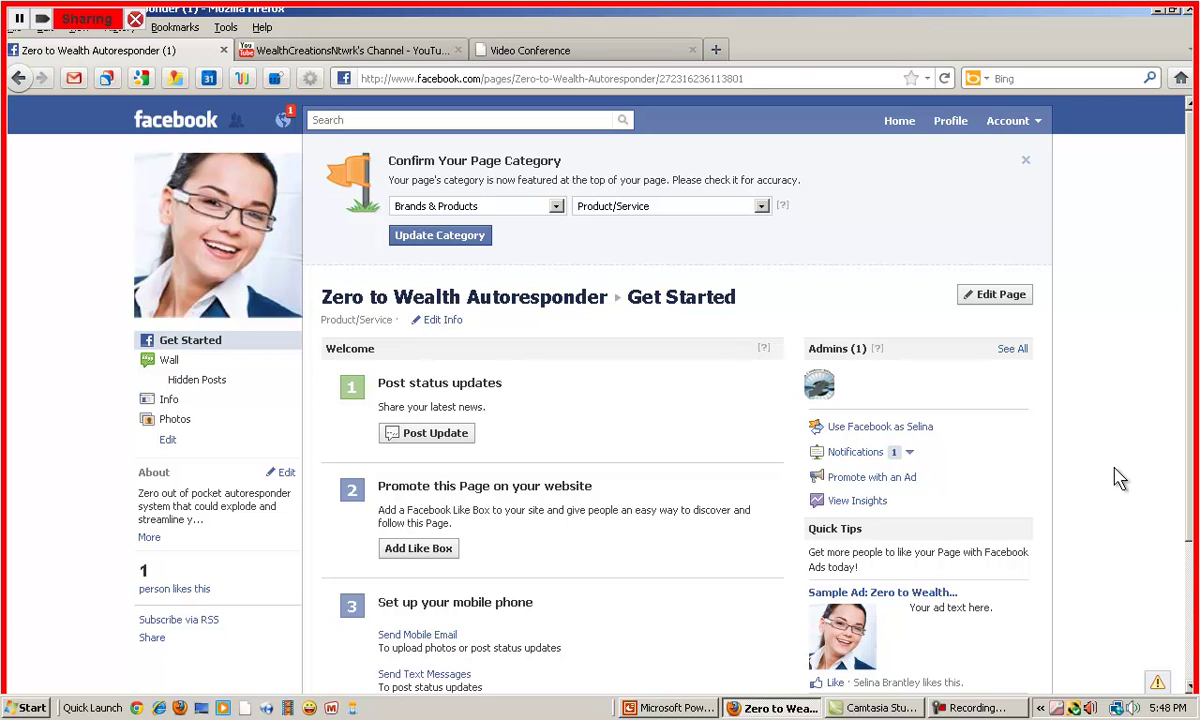
Pause and then resume the screen sharing
left_click(19, 19)
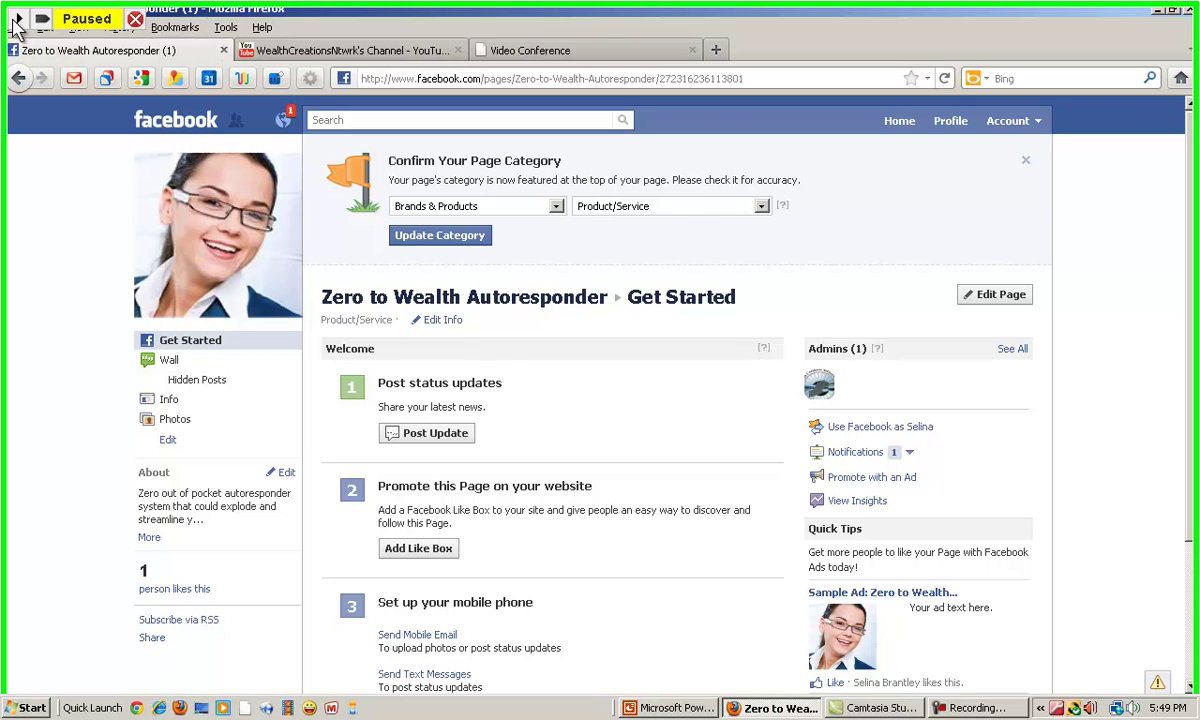
left_click(17, 20)
Switch back to the personal profile, then choose 'Use Facebook as Page' from the Account menu
left_click(1038, 122)
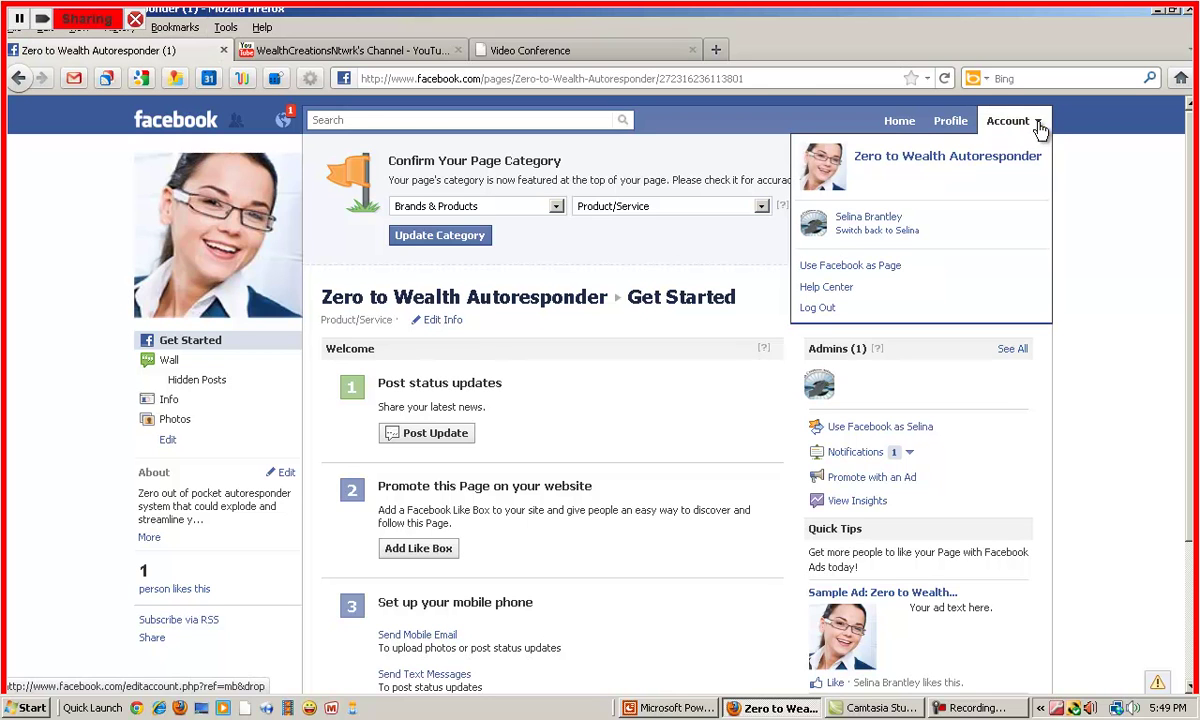
left_click(890, 231)
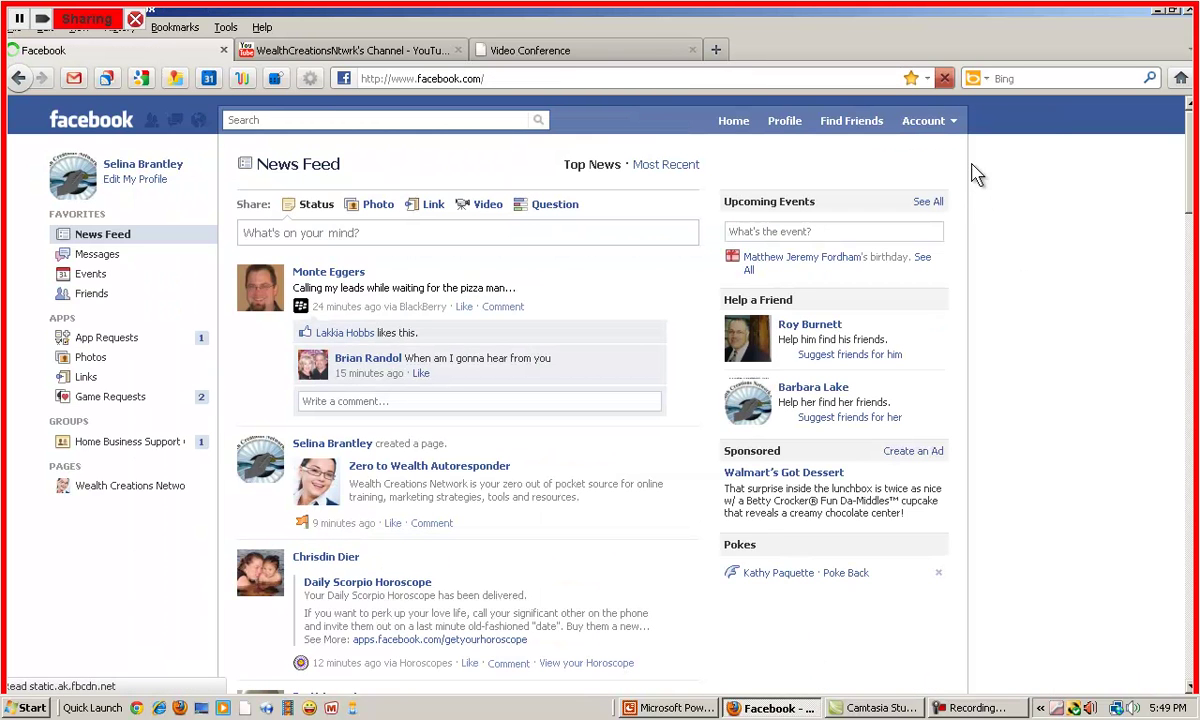
left_click(953, 124)
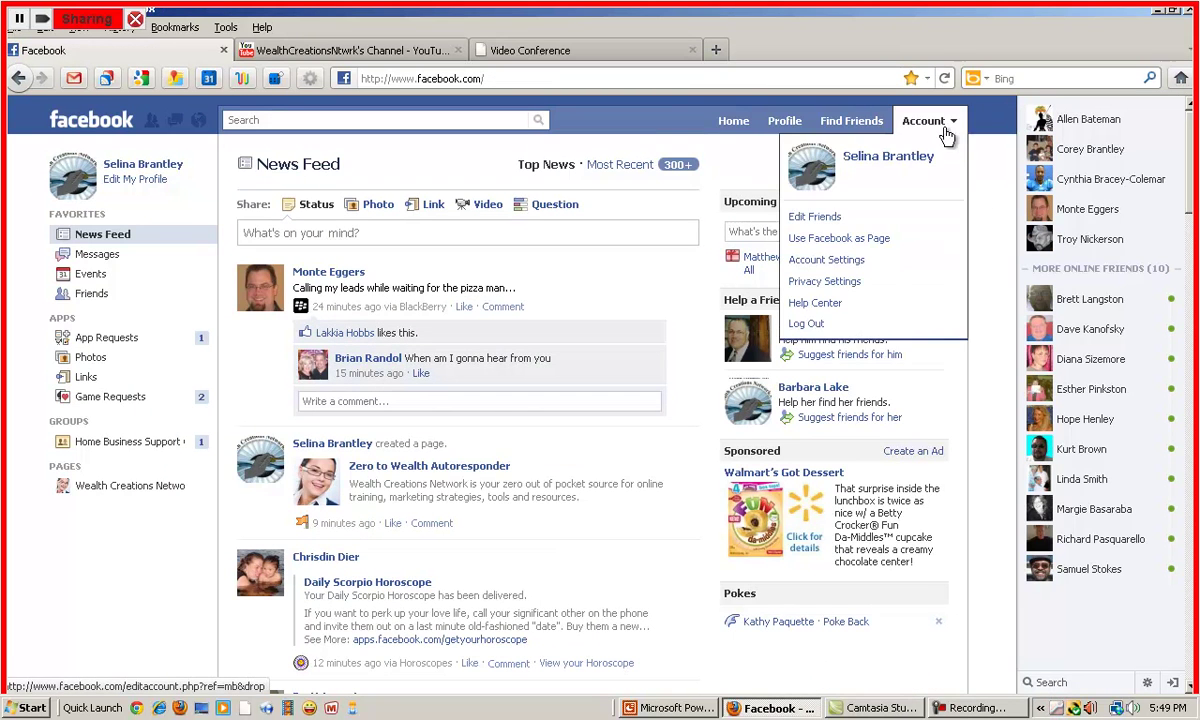
left_click(884, 240)
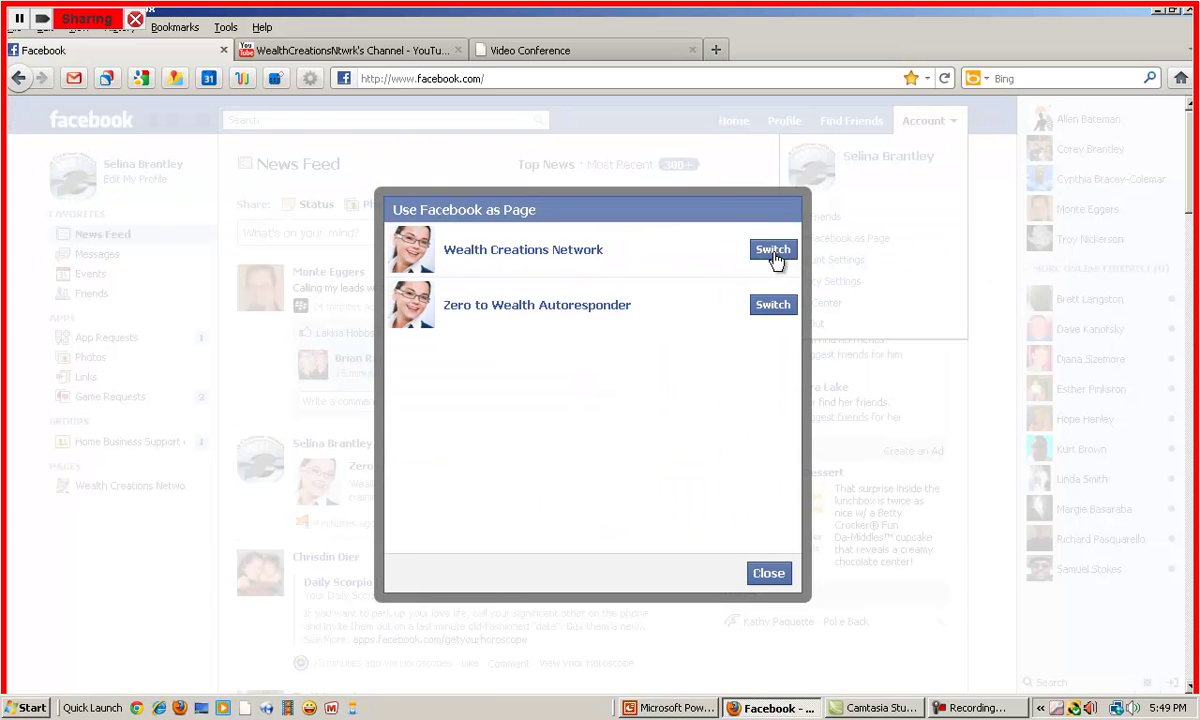
Switch to acting as the Wealth Creations Network page
left_click(773, 254)
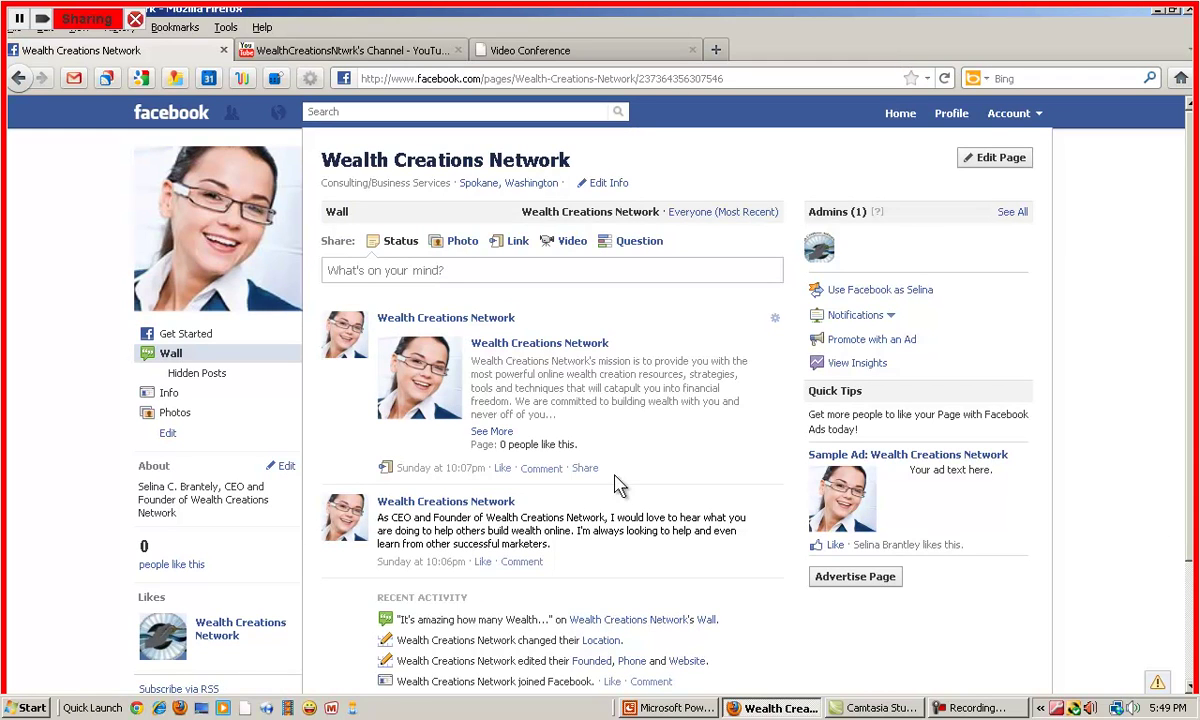
mouse_move(550, 375)
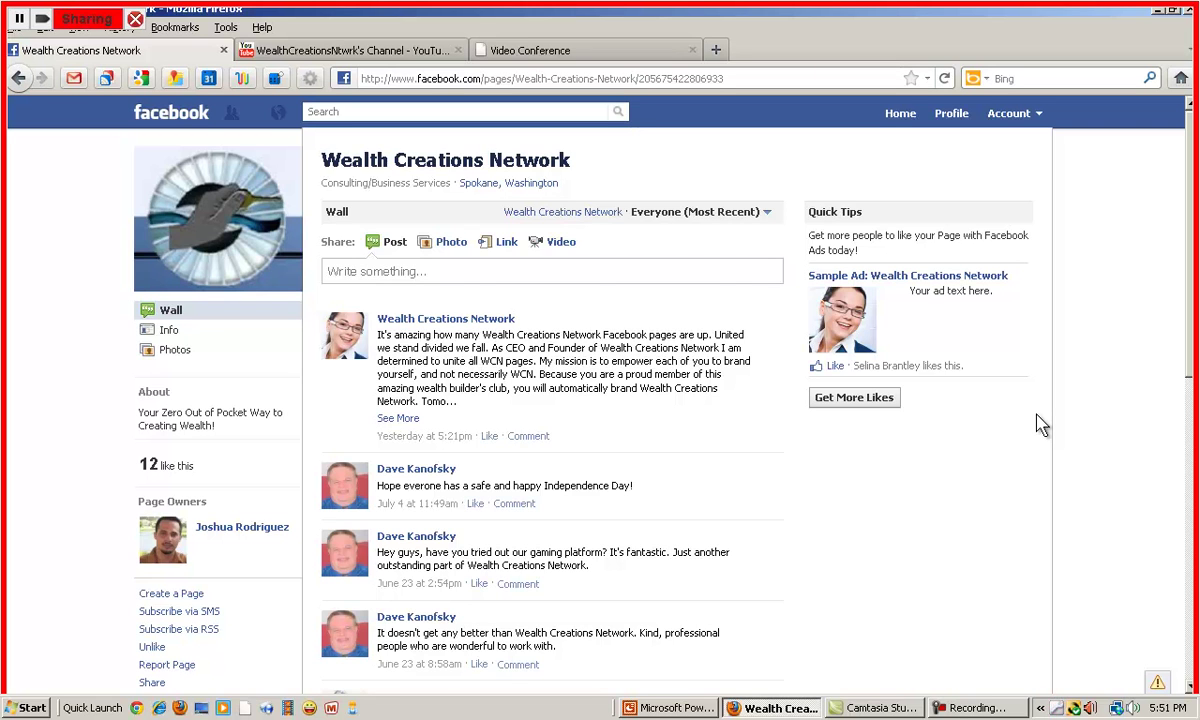
Expand the first Wall post with See More to show its full text
left_click(404, 418)
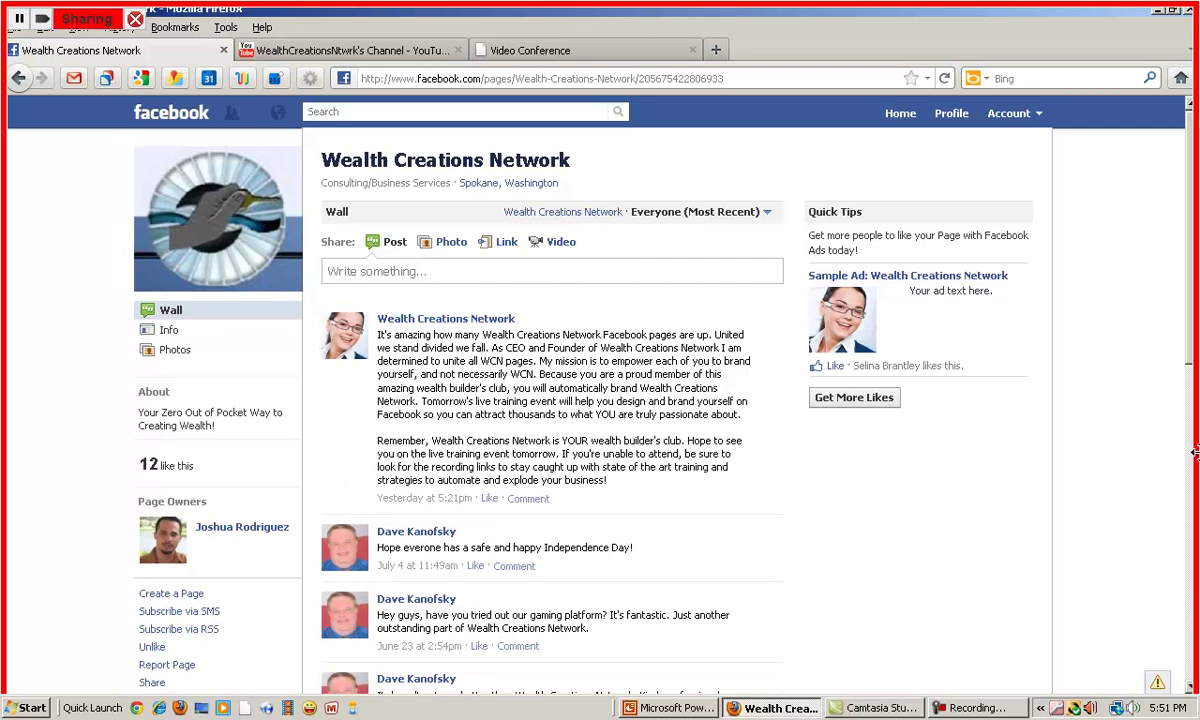